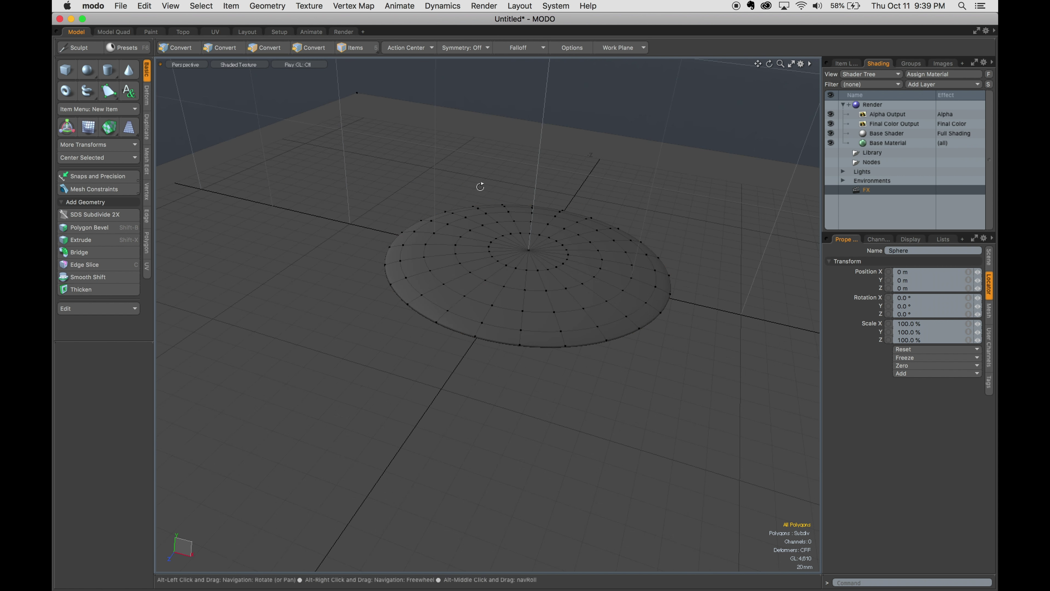
Orbit the viewport higher to look down on the flattened sphere
alt+drag(480, 187, 503, 298)
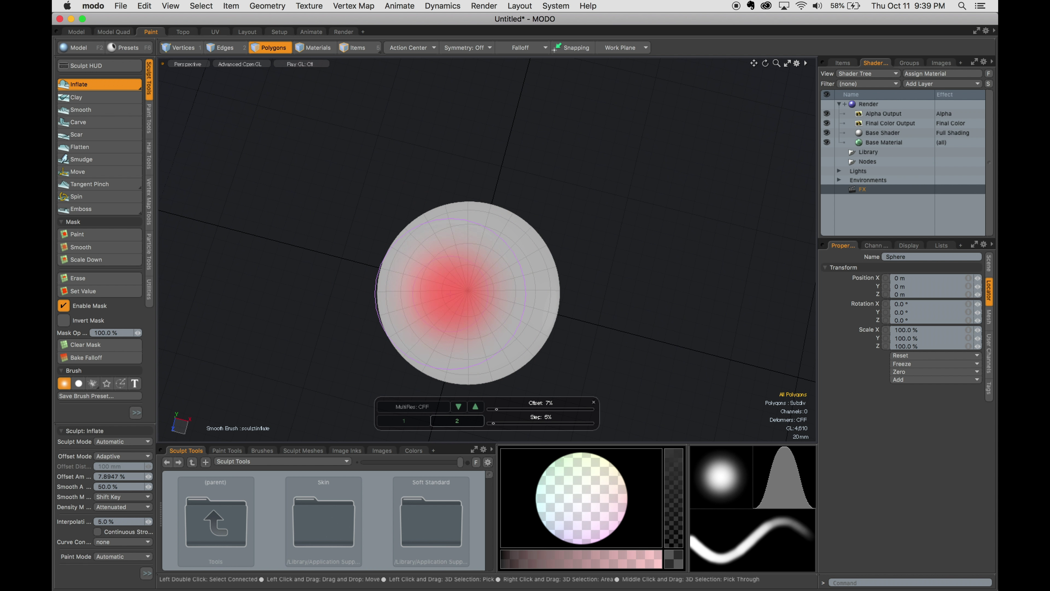
Smudge the flattened sphere's right and left sides outward into an uneven outline
alt+drag(414, 336, 429, 305)
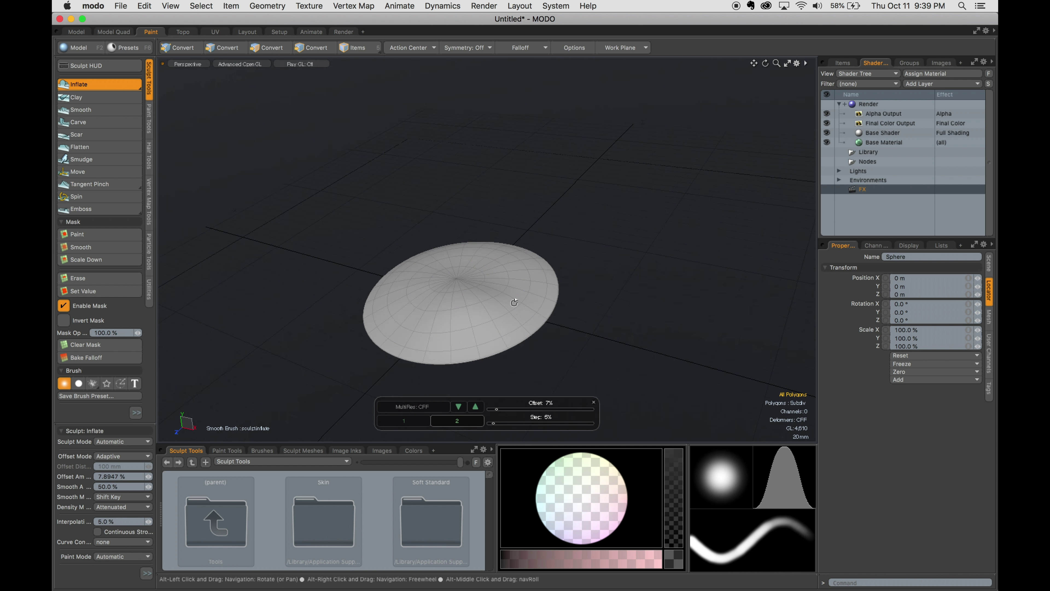
mouse_move(527, 347)
alt+mouse_down()
mouse_move(401, 342)
mouse_move(461, 238)
alt+mouse_up()
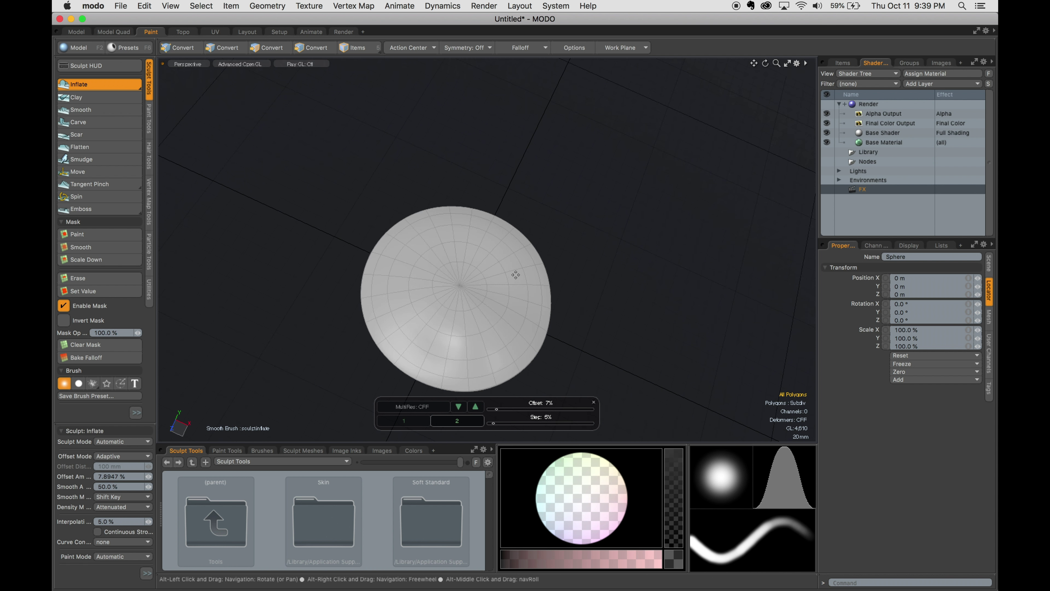
click(81, 159)
drag(517, 296, 545, 297)
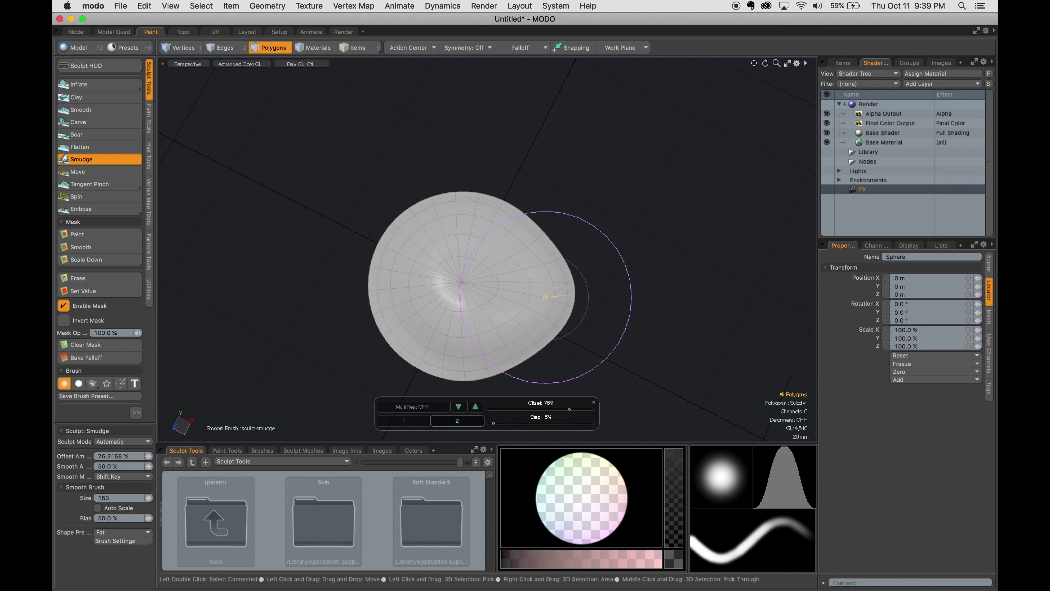
drag(412, 257, 388, 269)
Raise the selected top polygons with the Transform handles and check from a low angle
key(space)
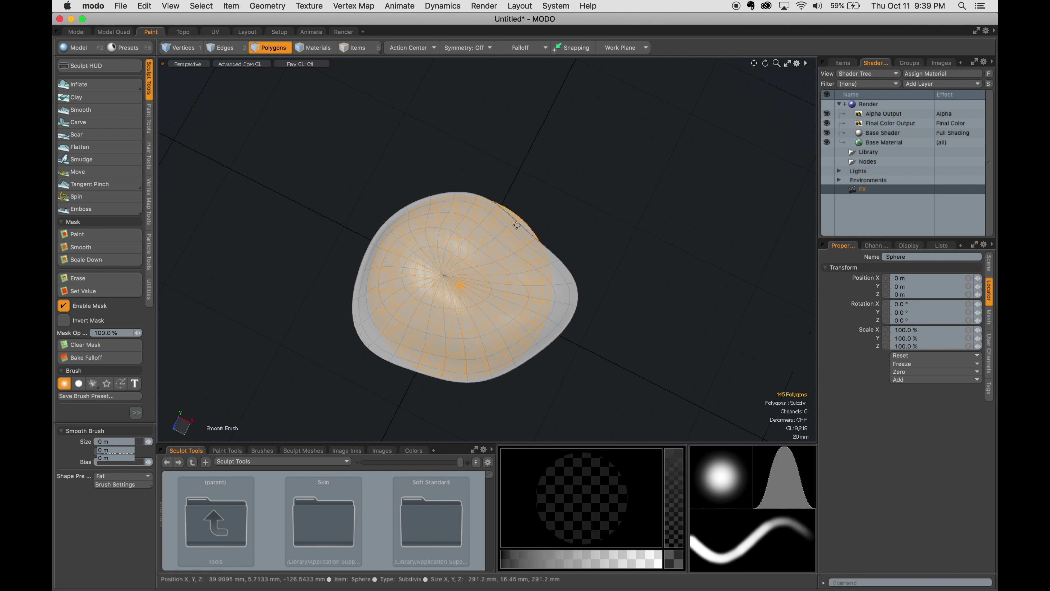
key(w)
alt+drag(516, 225, 523, 92)
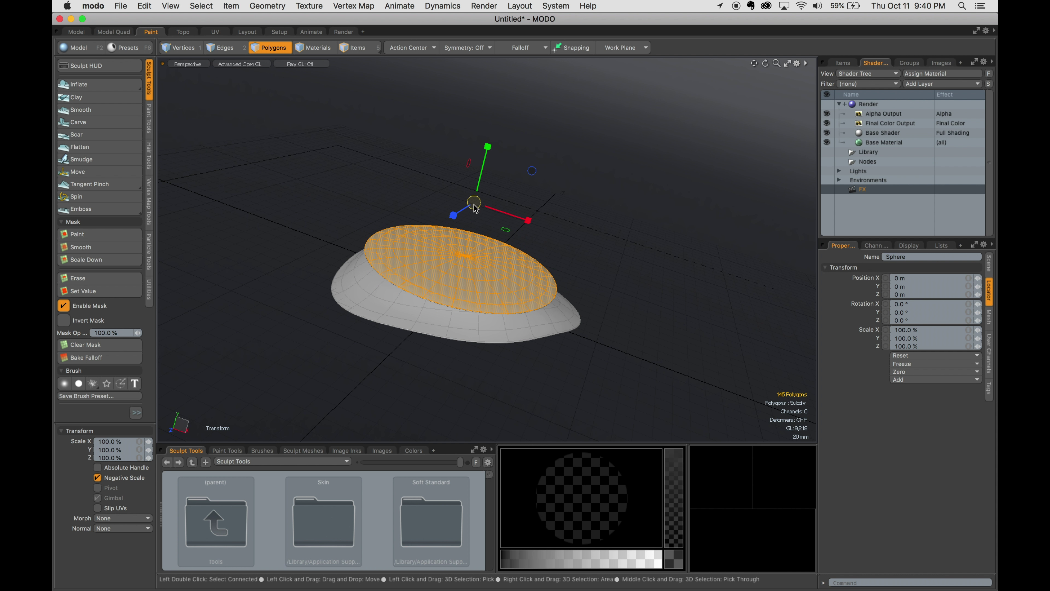
key(space)
Inflate and scale the blob's top area, viewed from straight above
click(96, 85)
alt+drag(471, 277, 471, 298)
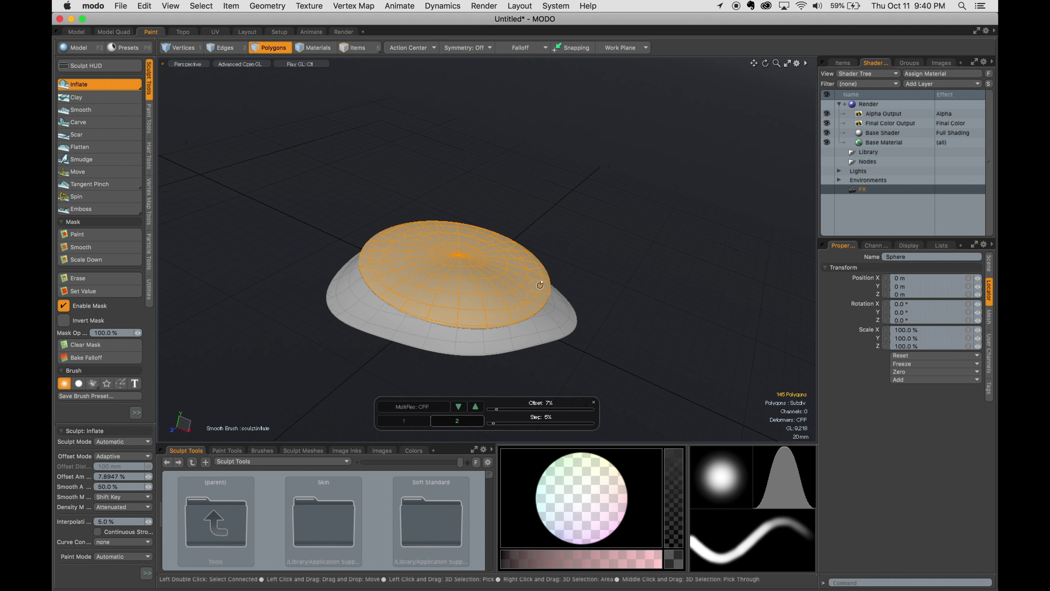
alt+drag(542, 284, 382, 316)
key(w)
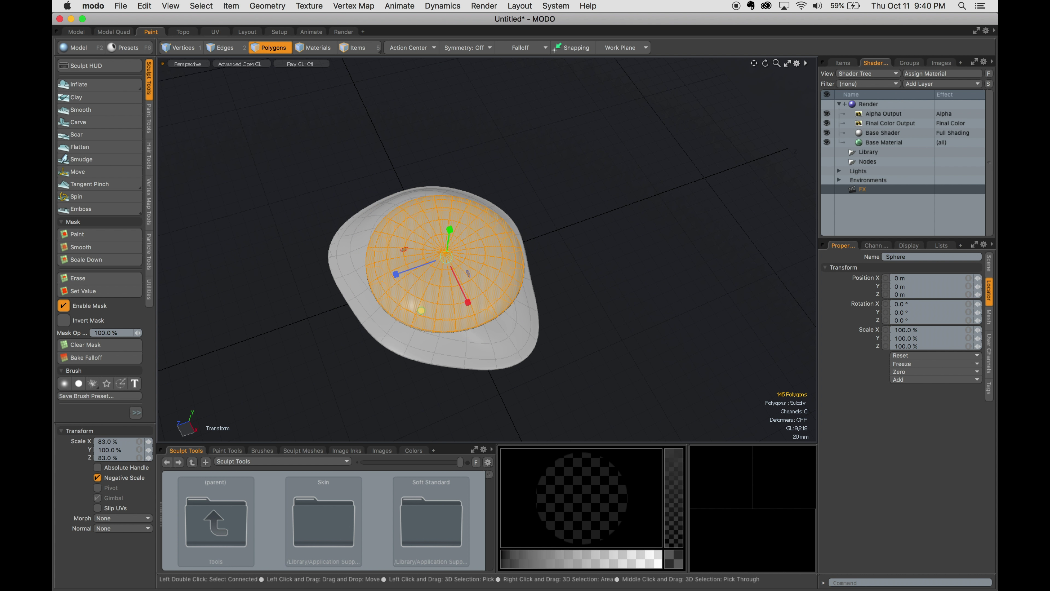
key(space)
mouse_move(382, 316)
alt+mouse_down()
mouse_move(374, 335)
mouse_move(317, 234)
alt+mouse_up()
key(ctrl+z)
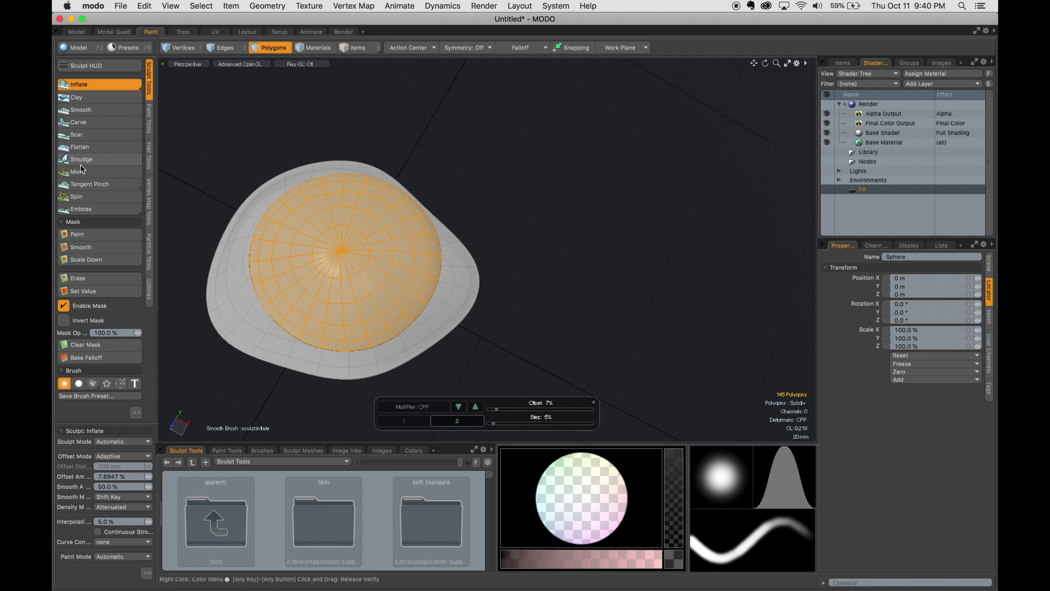
Smudge the inner area into a wavy second tier and shrink the selected centre
click(81, 163)
mouse_move(462, 283)
alt+mouse_down()
mouse_move(526, 225)
mouse_move(481, 246)
mouse_move(506, 301)
alt+mouse_up()
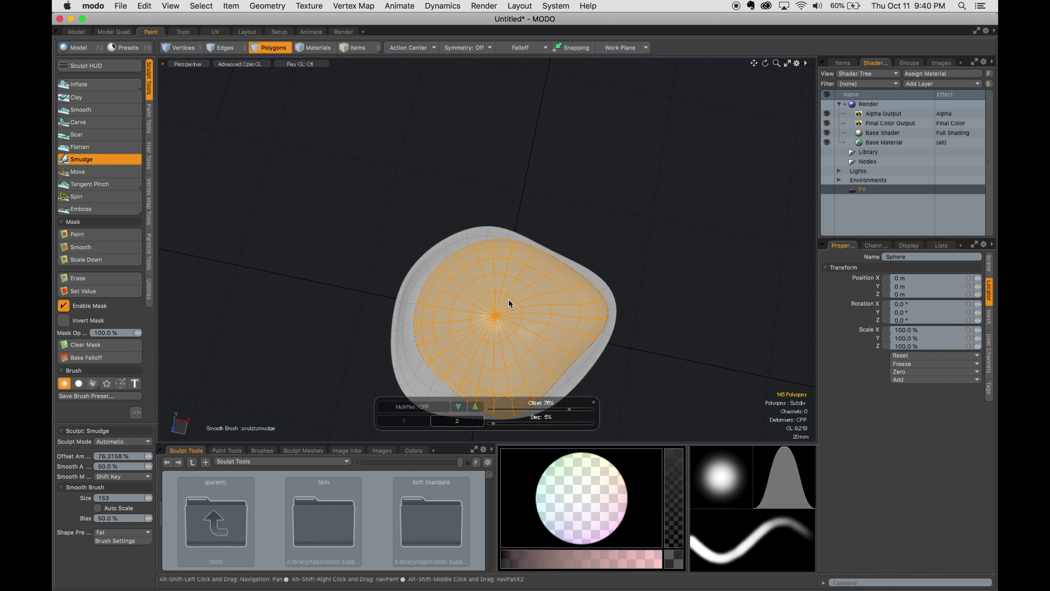
drag(503, 286, 562, 385)
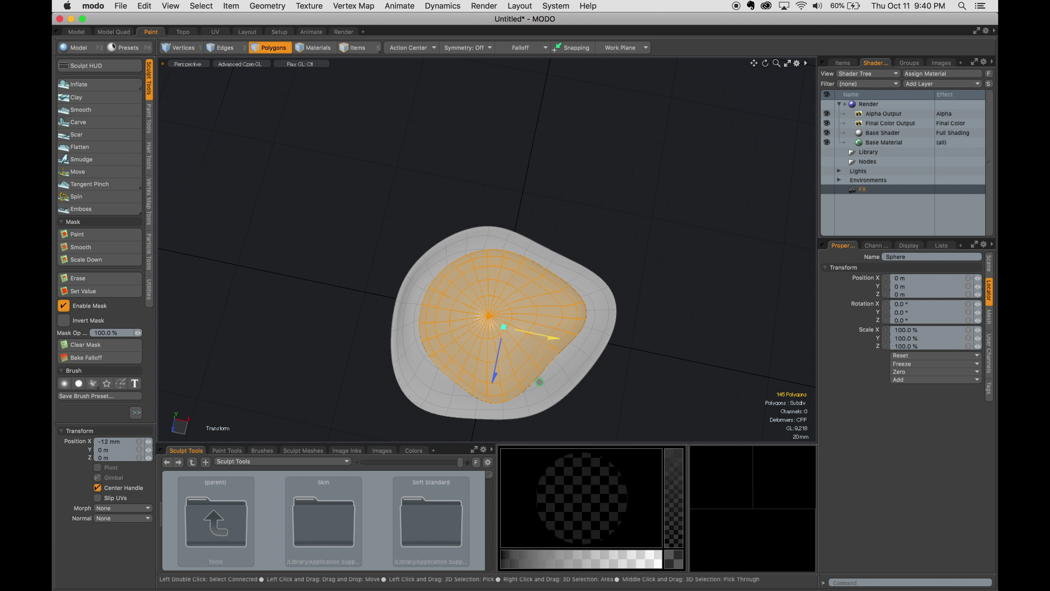
key(space)
key(r)
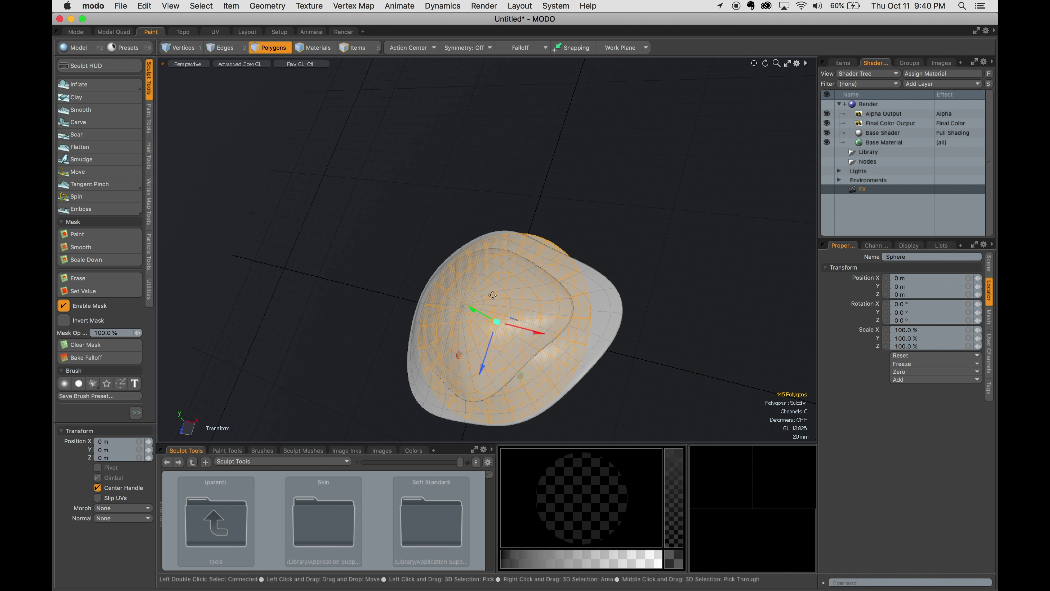
drag(471, 352, 507, 346)
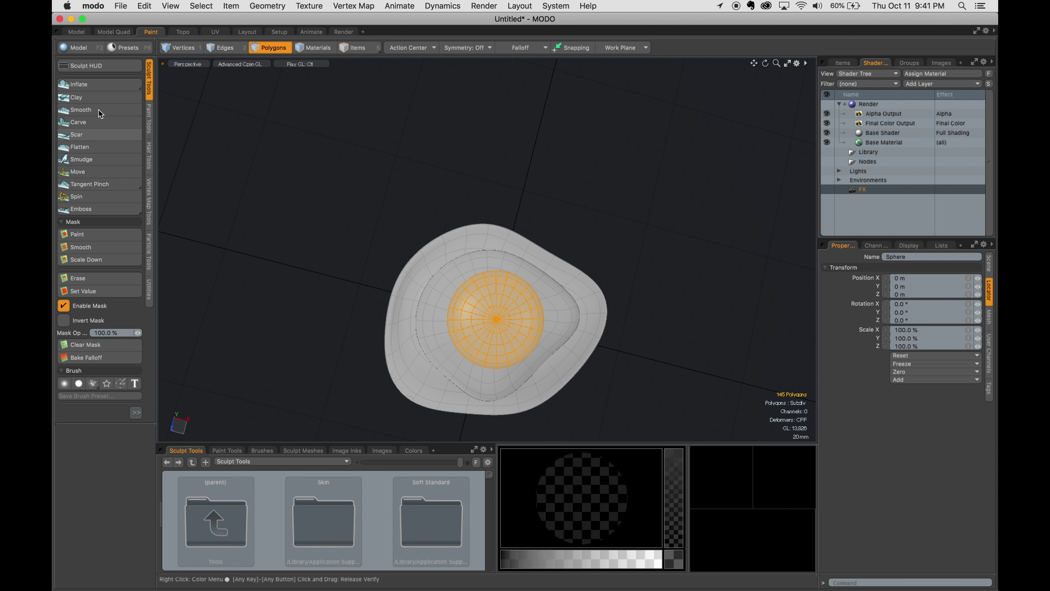
click(79, 84)
Smudge the inner area into a smaller third tier on top of the blob
click(80, 158)
mouse_move(481, 264)
alt+mouse_down()
mouse_move(557, 338)
mouse_move(503, 248)
mouse_move(581, 306)
alt+mouse_up()
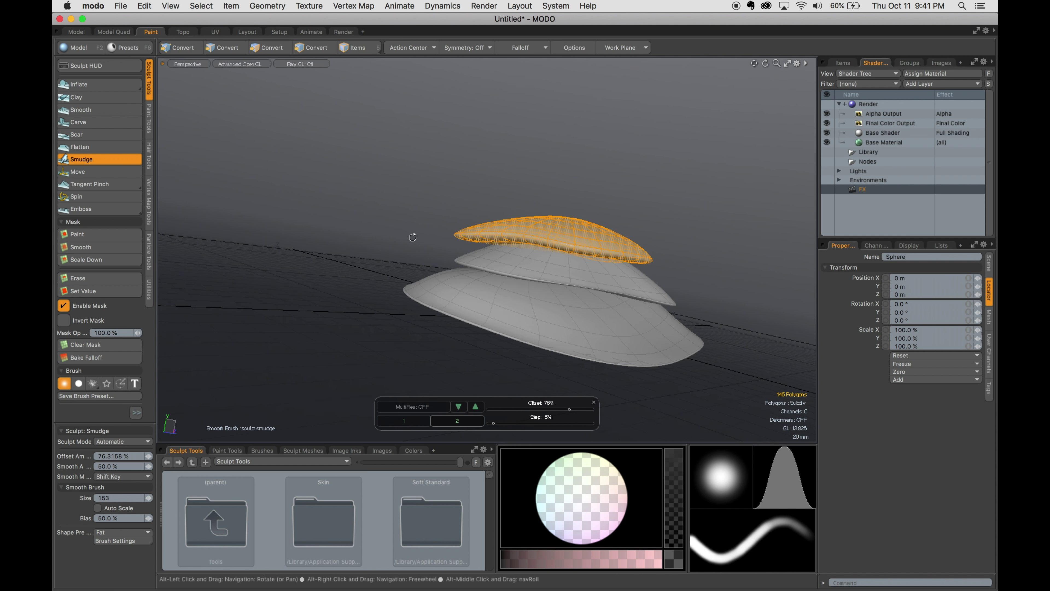
key(space)
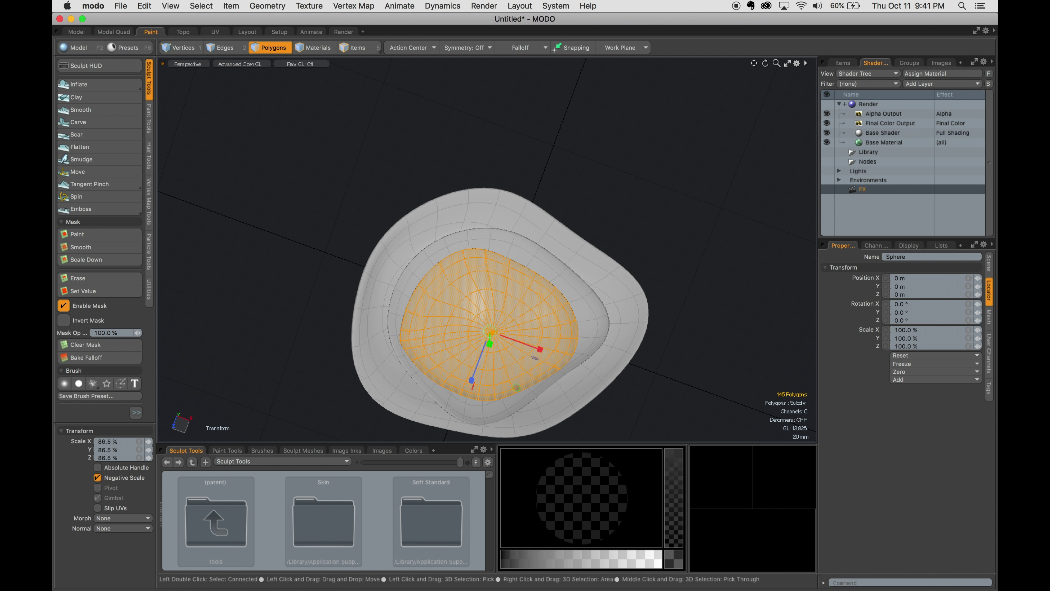
alt+drag(429, 207, 510, 316)
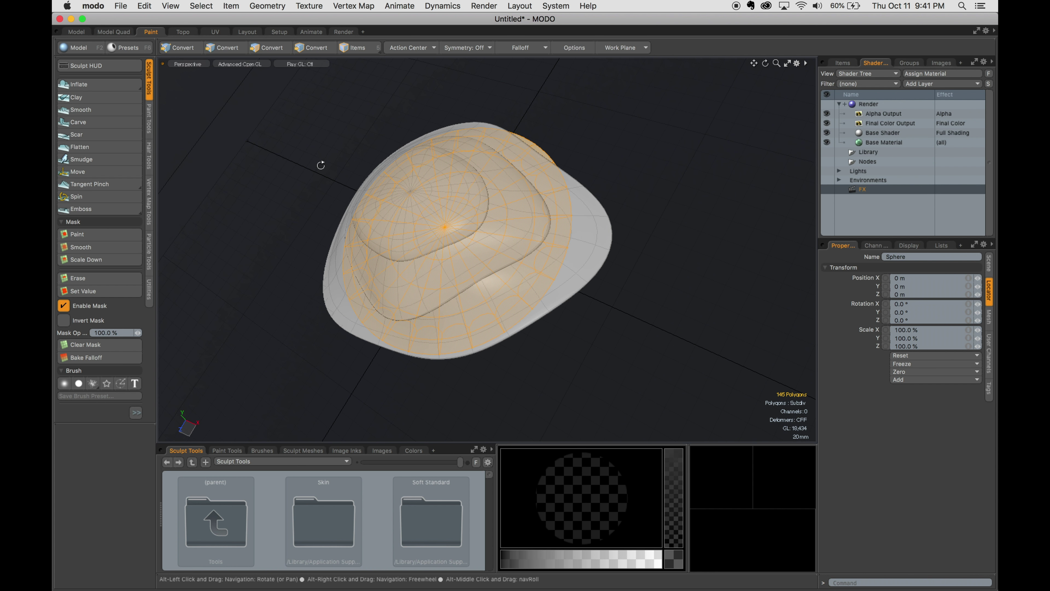
Try shrinking the central dome to about 30 percent, undo it, and orbit to check
key(r)
drag(496, 119, 437, 196)
key(ctrl+z)
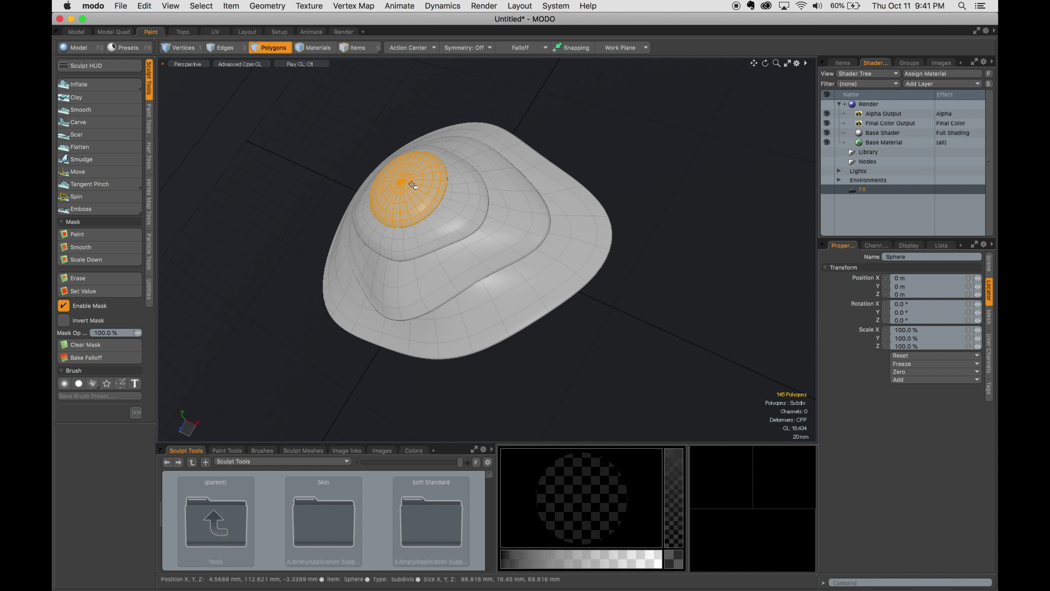
key(ctrl+z)
key(ctrl+z)
key(ctrl+z)
mouse_move(387, 217)
alt+mouse_down()
mouse_move(454, 124)
mouse_move(549, 206)
mouse_move(584, 178)
alt+mouse_up()
key(space)
key(space)
Assign materials paint1 to paint4 to the centre patch and each successive outer ring
text(mpaoin)
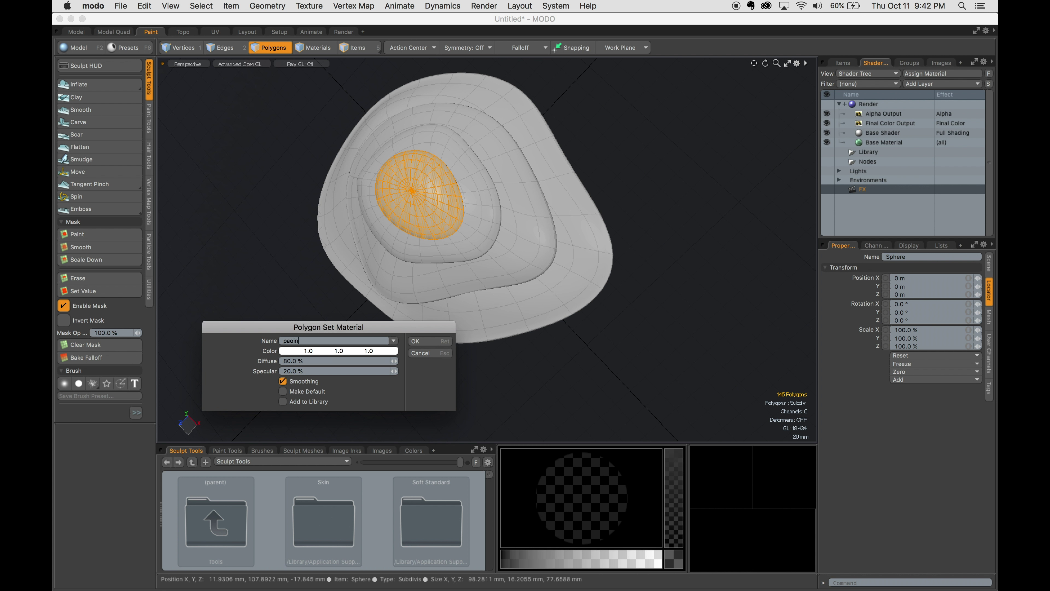
key(Return)
key(shift+Up)
text(m2)
key(Return)
key(m)
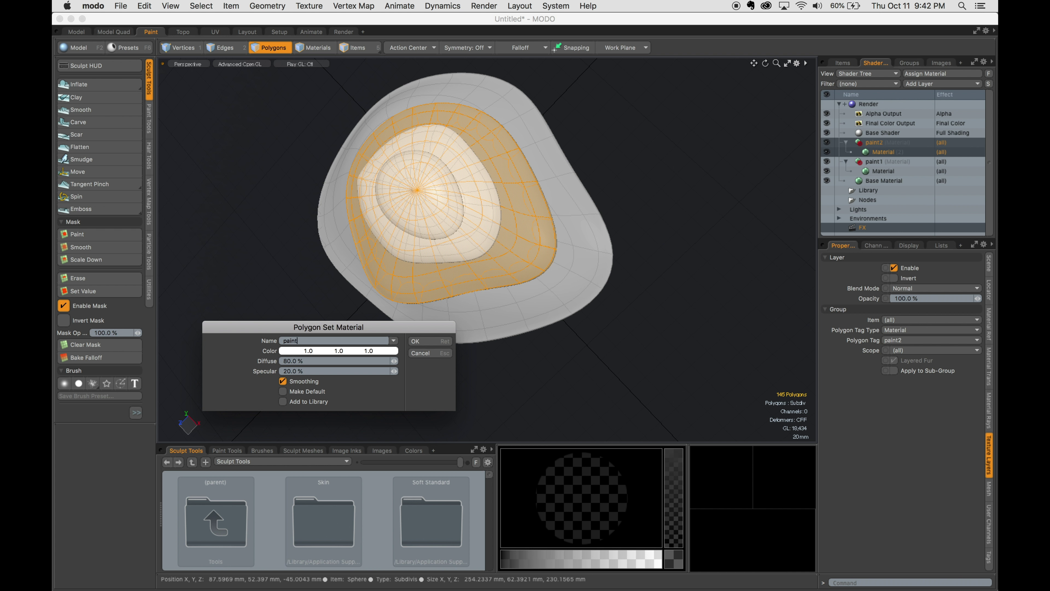
click(415, 344)
key(shift+Up)
text(m)
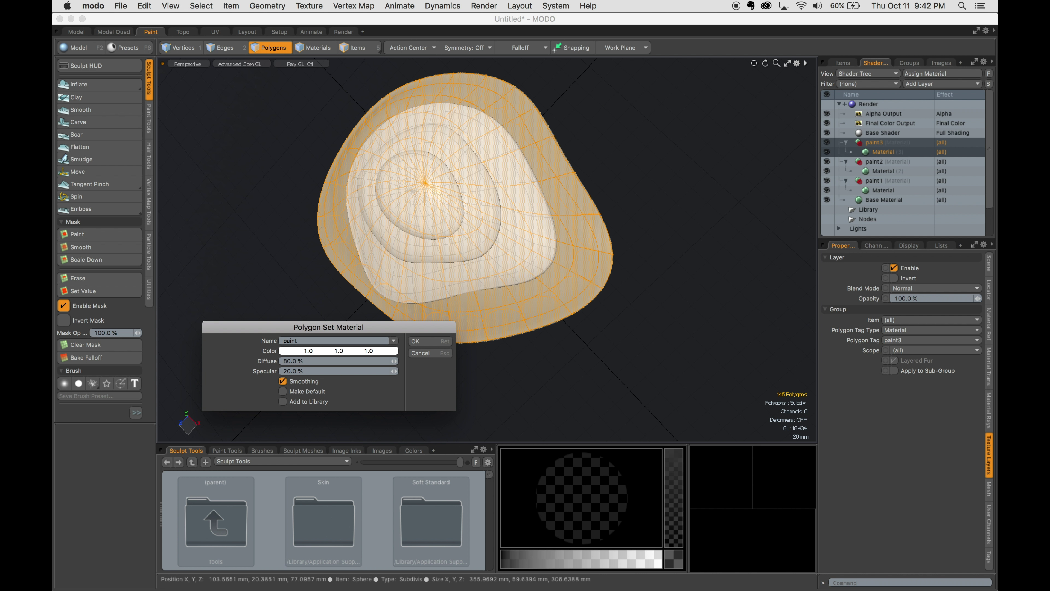
text(4)
key(Return)
Select the ground plane polygon and give it a 'sweep' material
key(5)
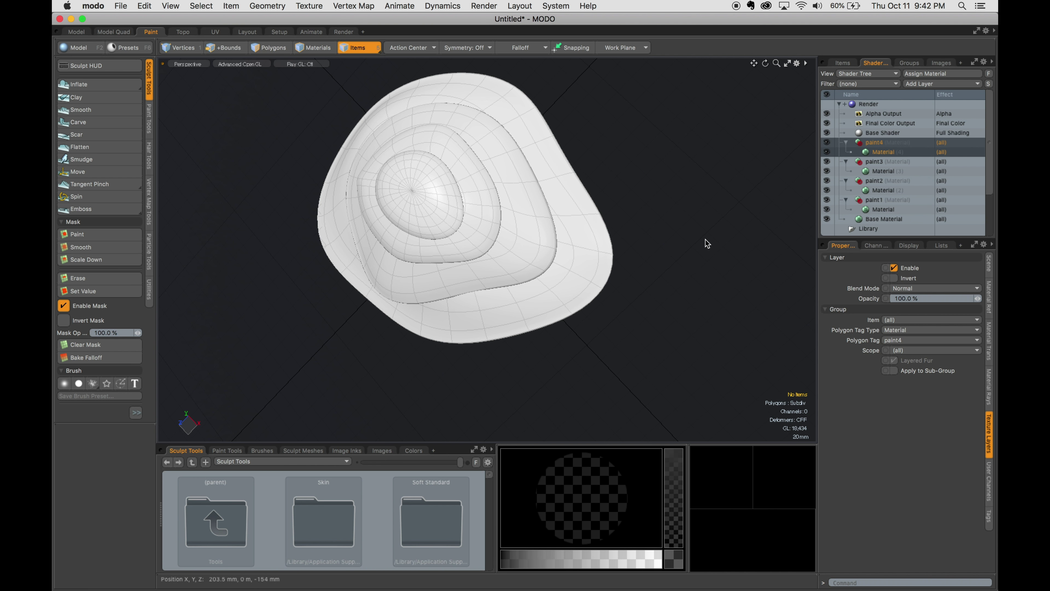
key(3)
scroll(707, 242, down, 5)
click(715, 211)
text(msweep)
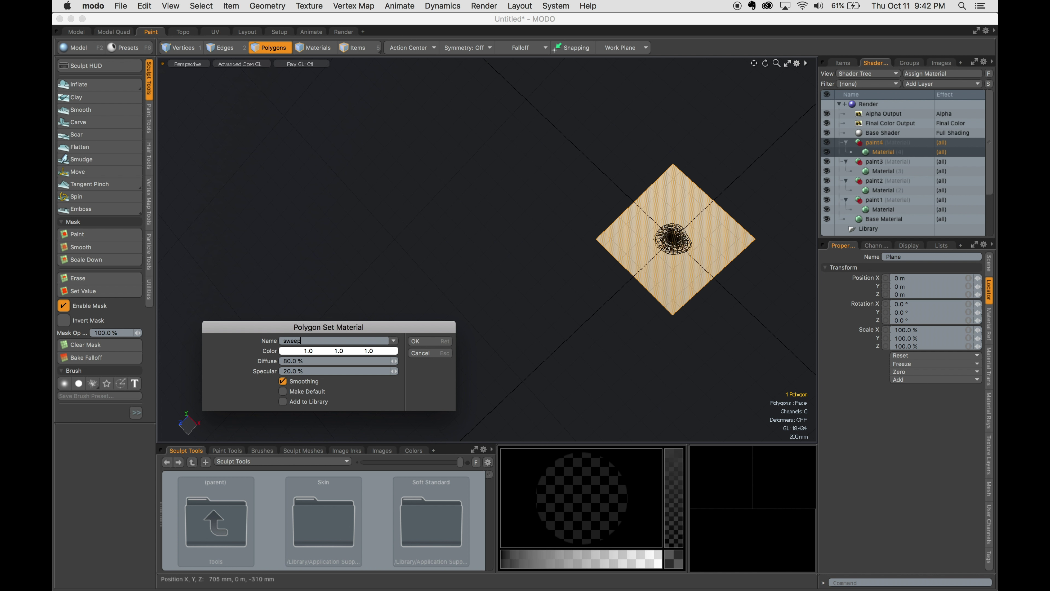
key(Return)
key(5)
key(Tab)
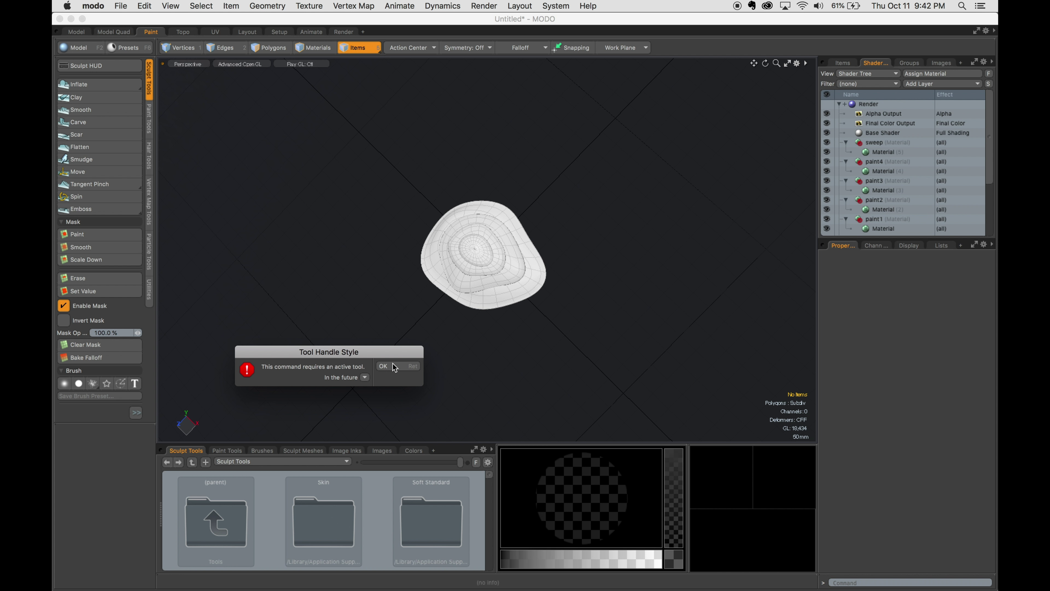
Squash the blob flatter vertically by scaling it on Y in Front view
click(383, 365)
alt+drag(538, 290, 485, 216)
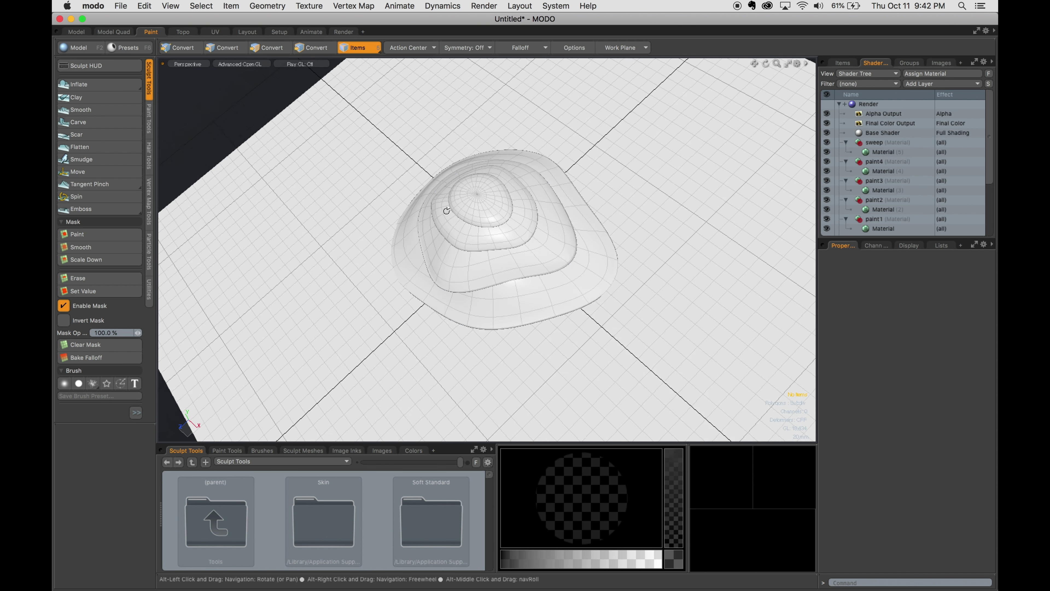
click(485, 215)
key(3)
key(KP_1)
key(r)
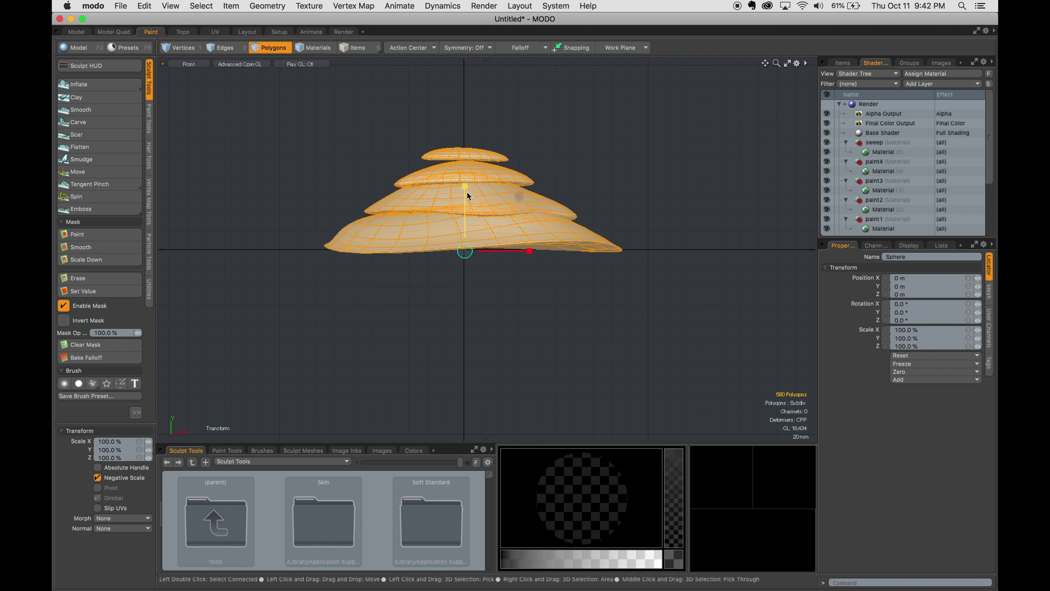
drag(469, 196, 468, 233)
key(space)
click(553, 159)
Orbit to a top-down view and preview the blob close up in the Render workspace
scroll(528, 188, up, 3)
double_click(449, 225)
key(w)
key(space)
mouse_move(492, 192)
alt+mouse_down()
mouse_move(492, 242)
mouse_move(495, 187)
alt+mouse_up()
double_click(511, 337)
key(w)
key(space)
alt+drag(510, 337, 514, 192)
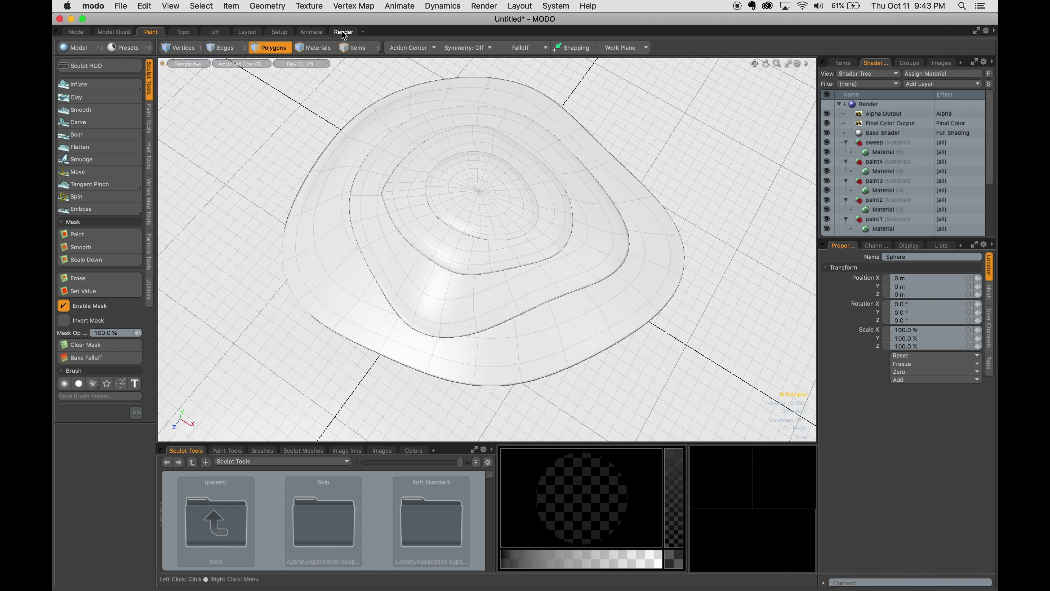
click(343, 33)
mouse_move(342, 491)
alt+mouse_down()
mouse_move(415, 430)
mouse_move(350, 436)
alt+mouse_up()
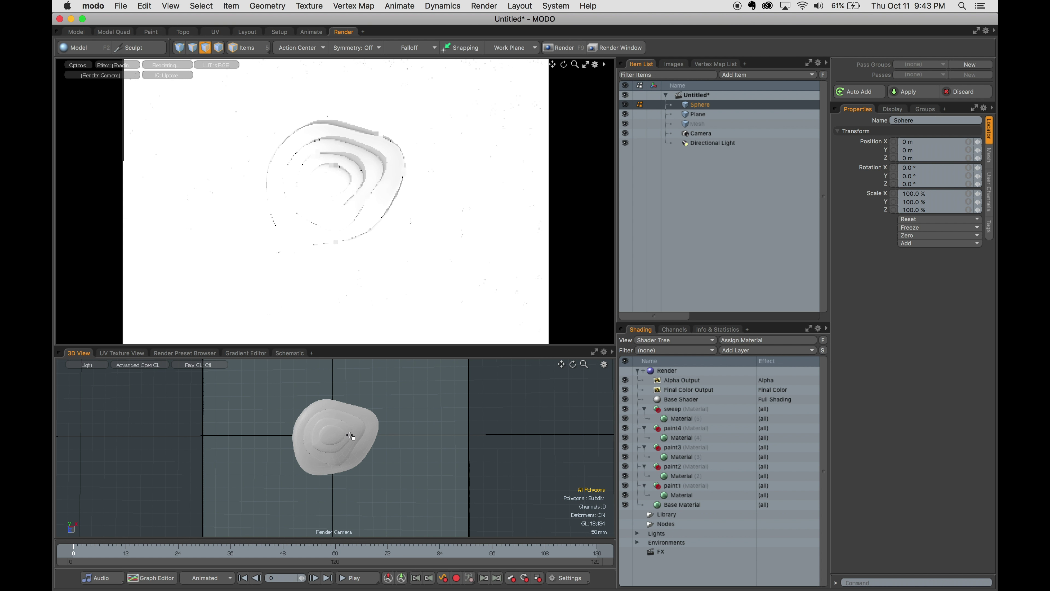
Return to the rendering workspace and select the paint4 material in the Shader Tree
key(F2)
click(120, 47)
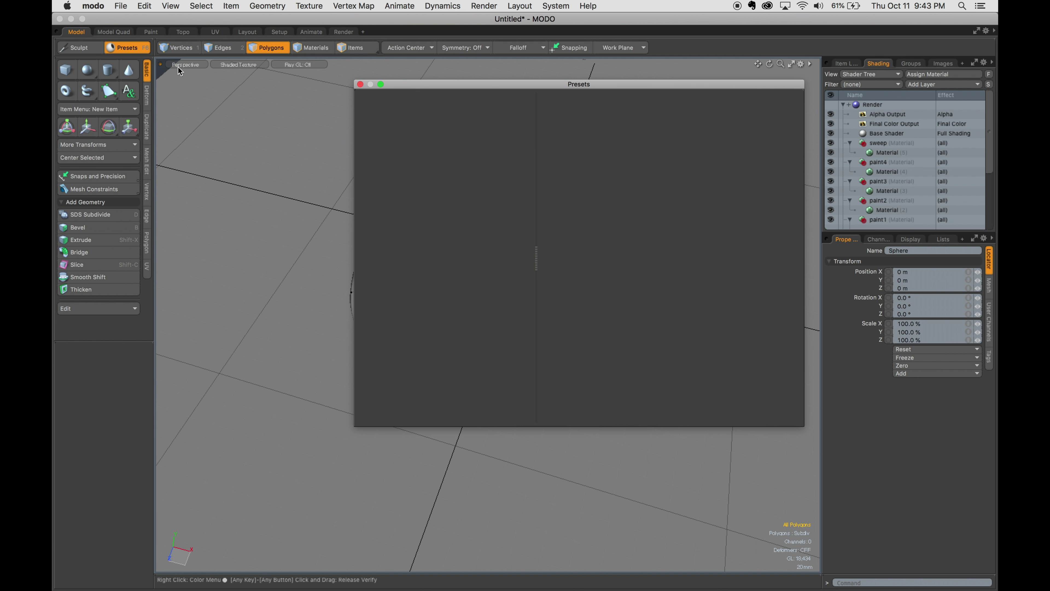
click(343, 31)
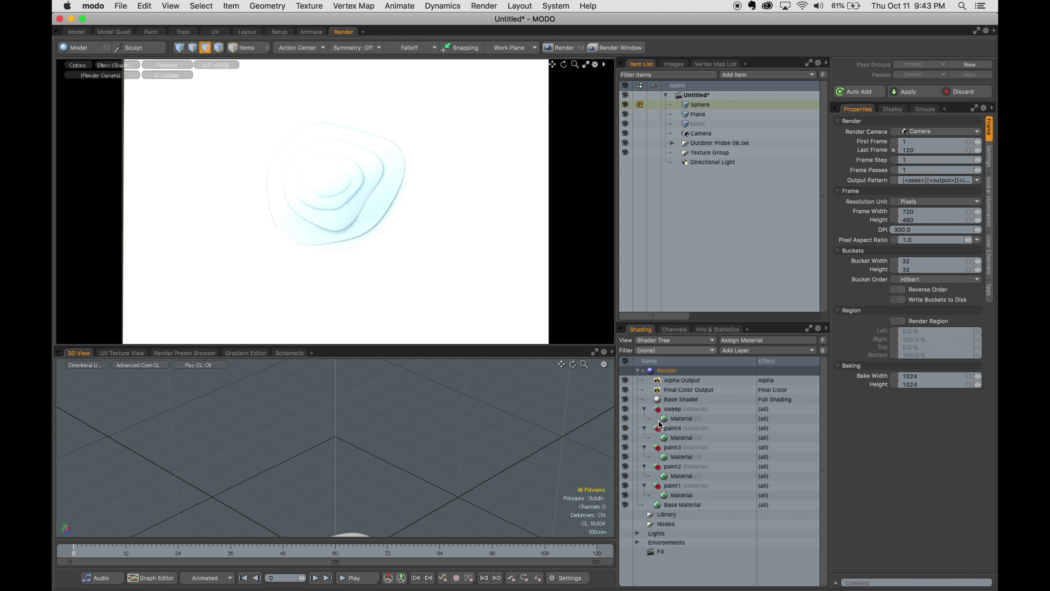
click(637, 542)
click(673, 554)
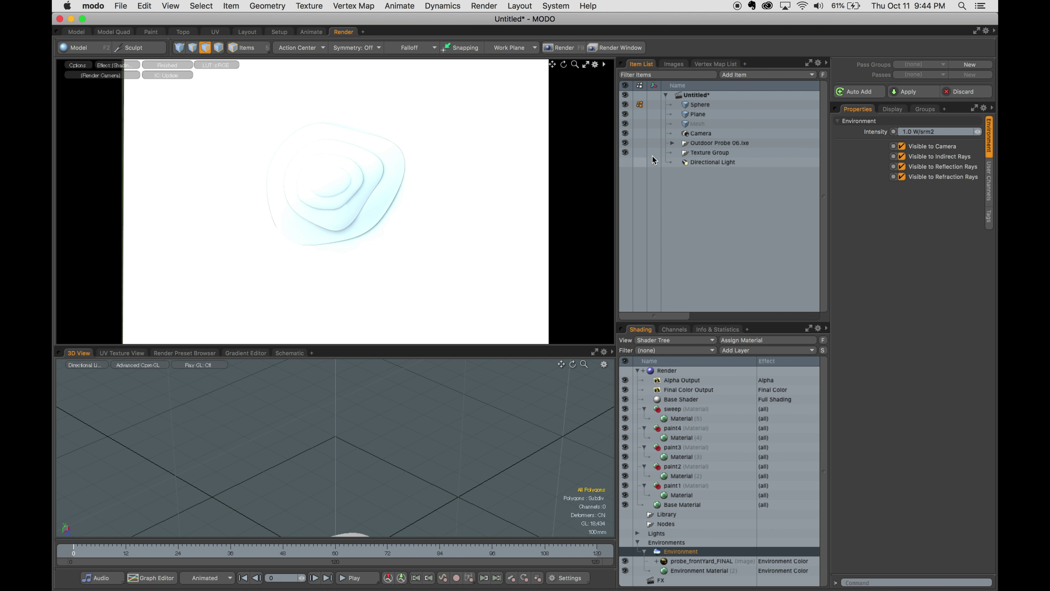
click(680, 438)
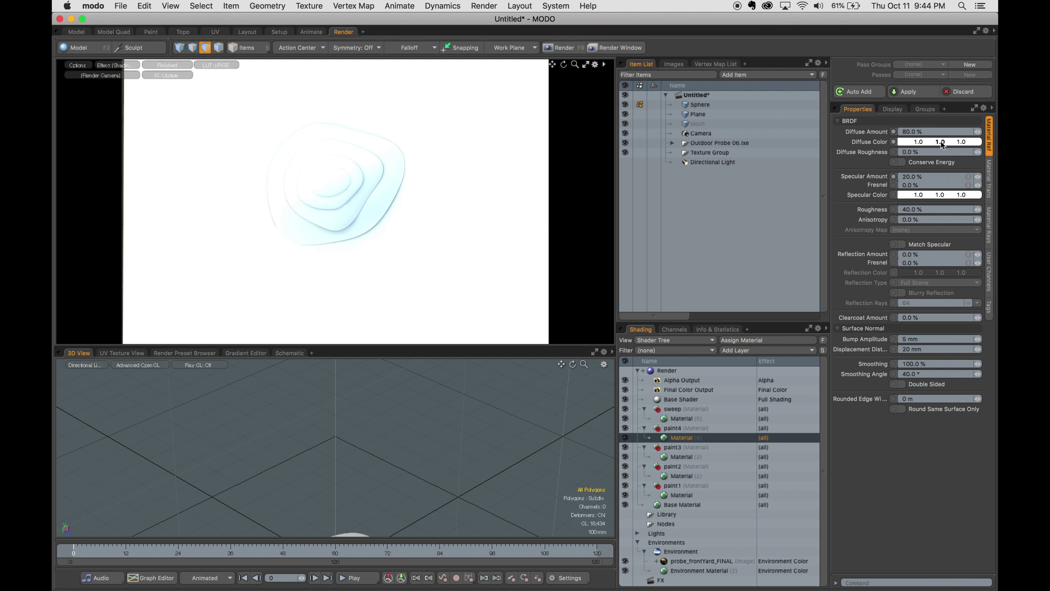
Make paint4 glossy cyan with raised reflection amount and adjusted roughness
click(938, 142)
drag(616, 157, 558, 121)
click(888, 462)
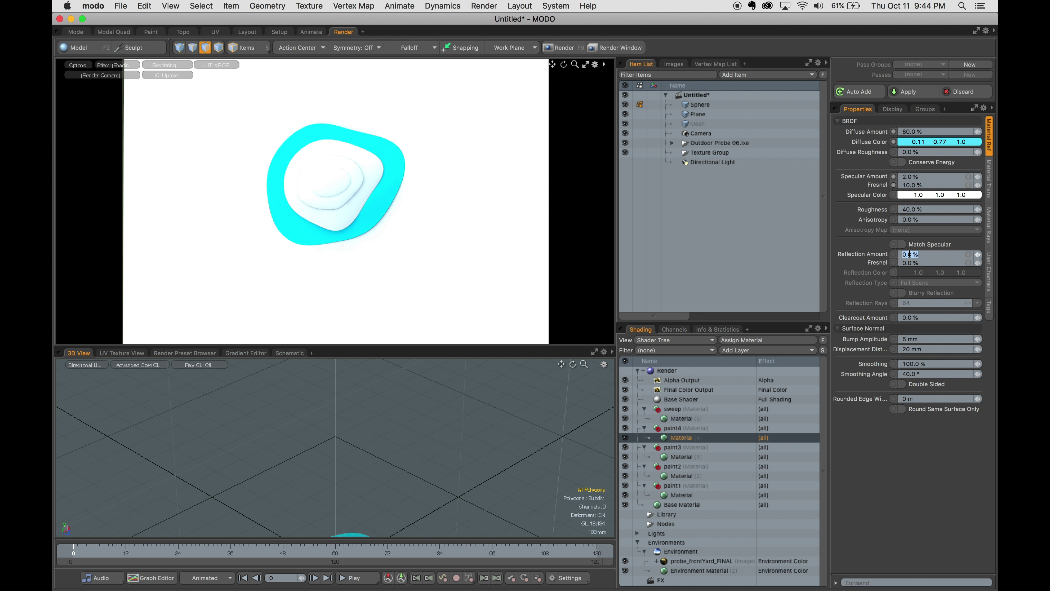
drag(977, 254, 980, 263)
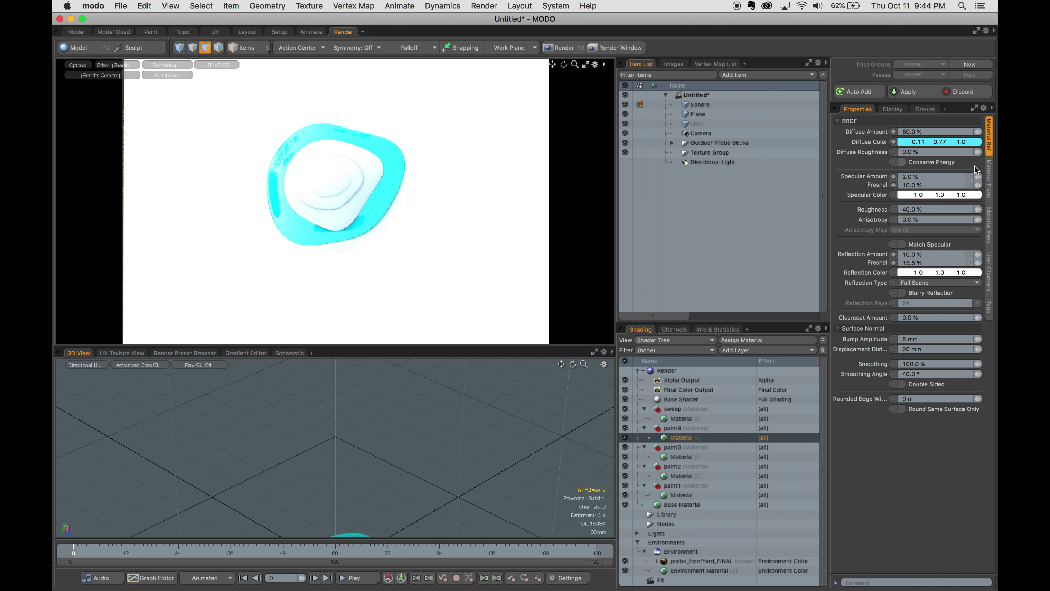
drag(977, 209, 979, 213)
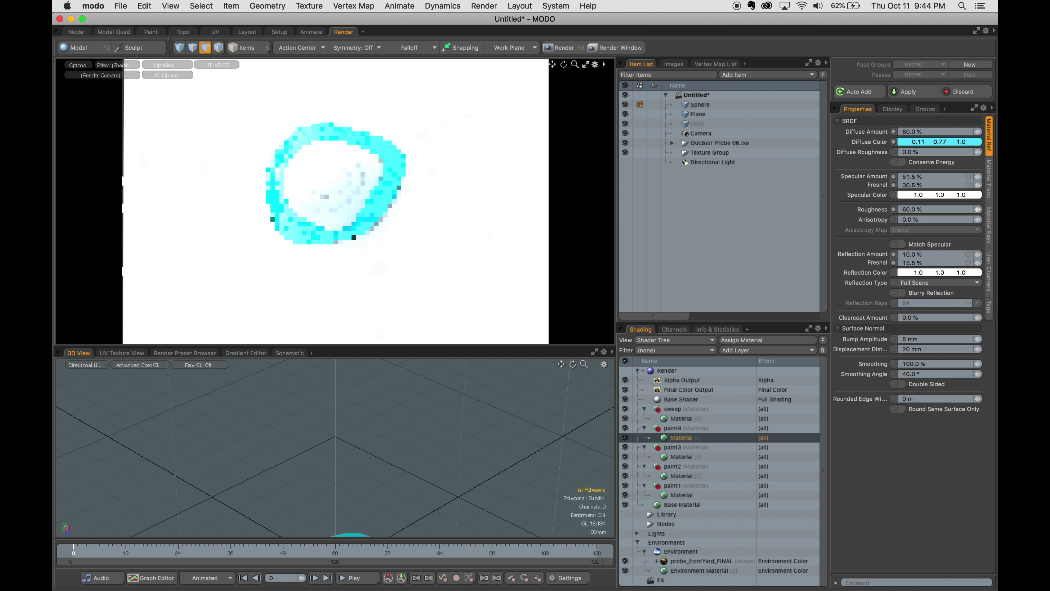
mouse_move(950, 255)
mouse_down()
mouse_move(966, 254)
mouse_move(938, 254)
mouse_up()
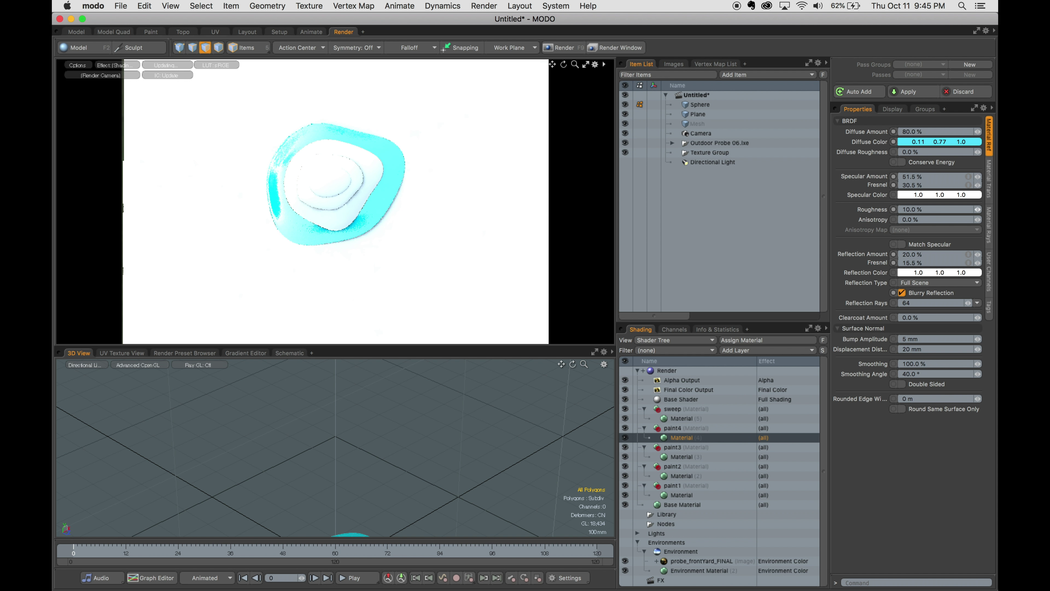
click(773, 350)
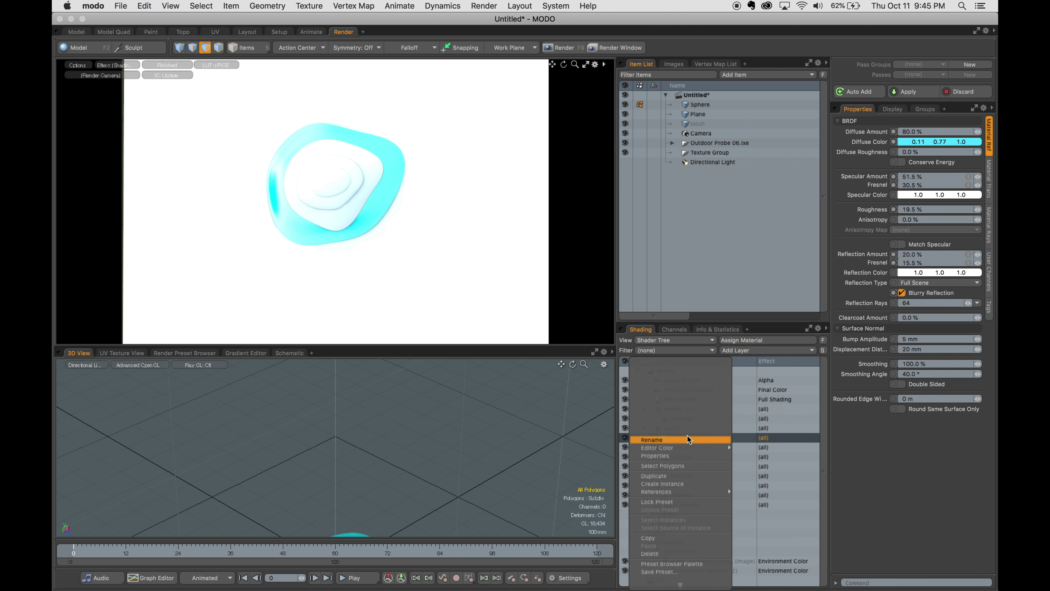
Move a copy of the cyan material into paint3 and create an instance of the original
click(685, 440)
drag(686, 437, 685, 463)
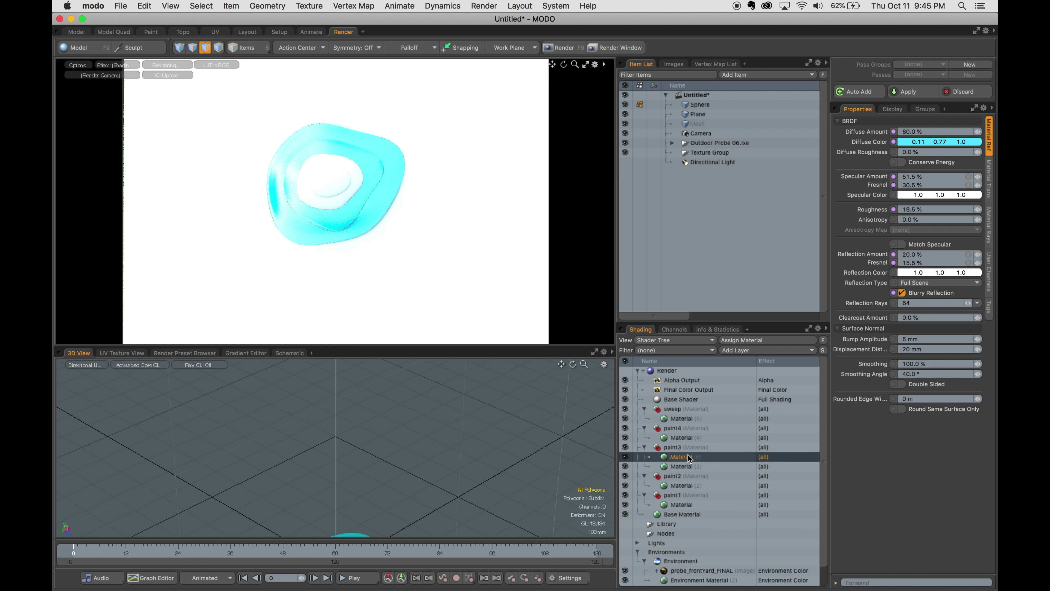
right_click(683, 468)
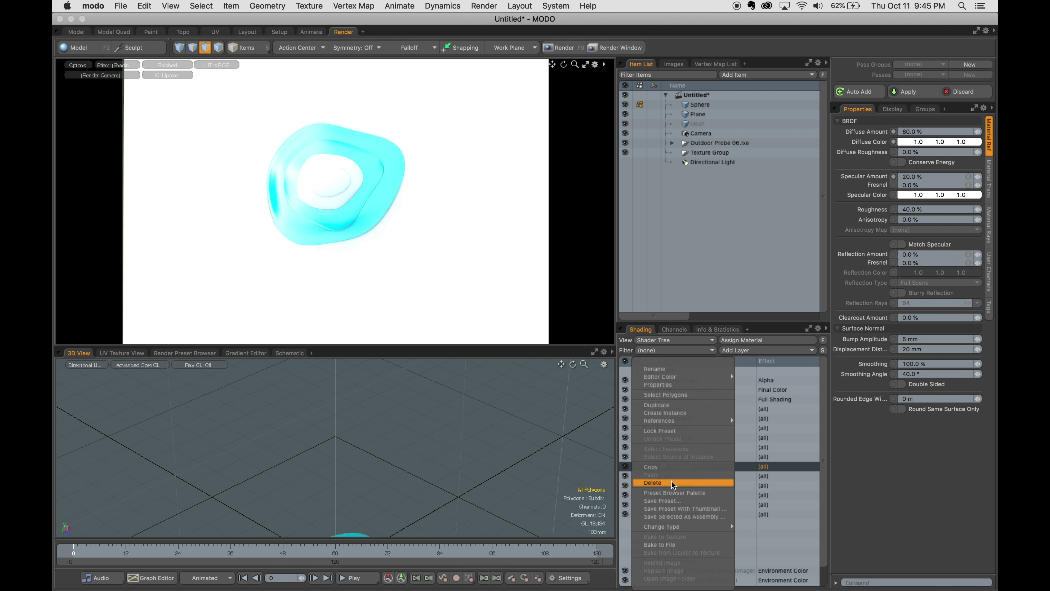
click(682, 439)
right_click(685, 437)
click(678, 484)
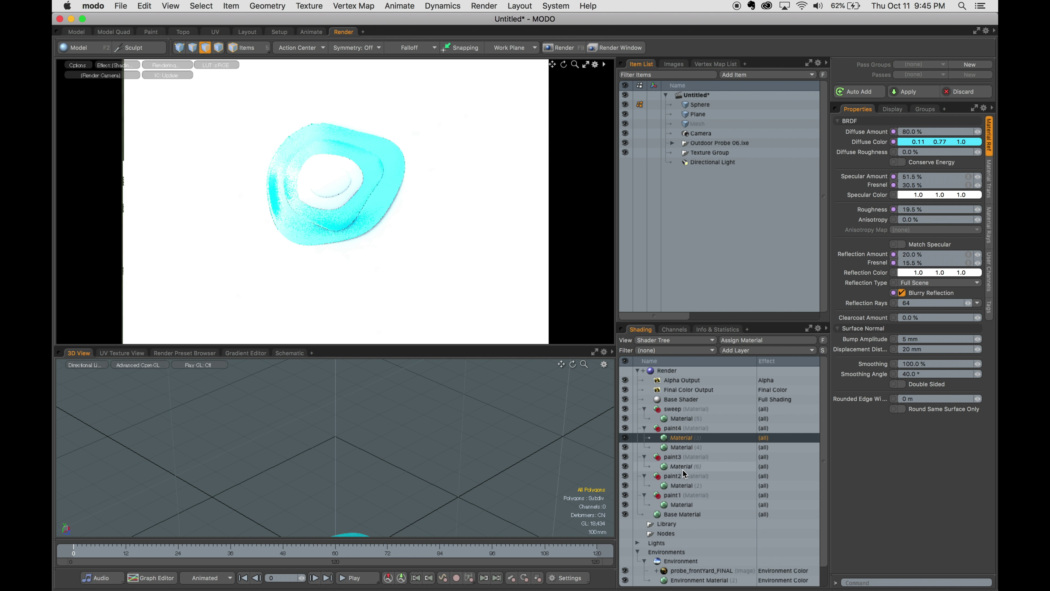
Move the cyan material instance into the paint1 group
click(686, 427)
double_click(687, 426)
key(Escape)
right_click(674, 430)
click(682, 475)
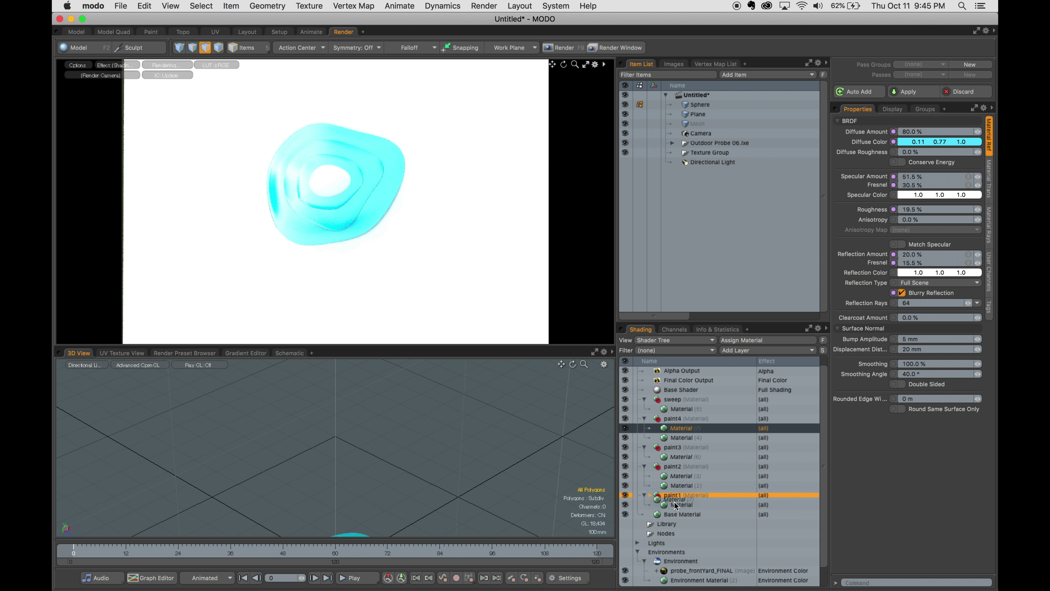
drag(675, 503, 676, 499)
Delete paint1's leftover plain material
right_click(681, 474)
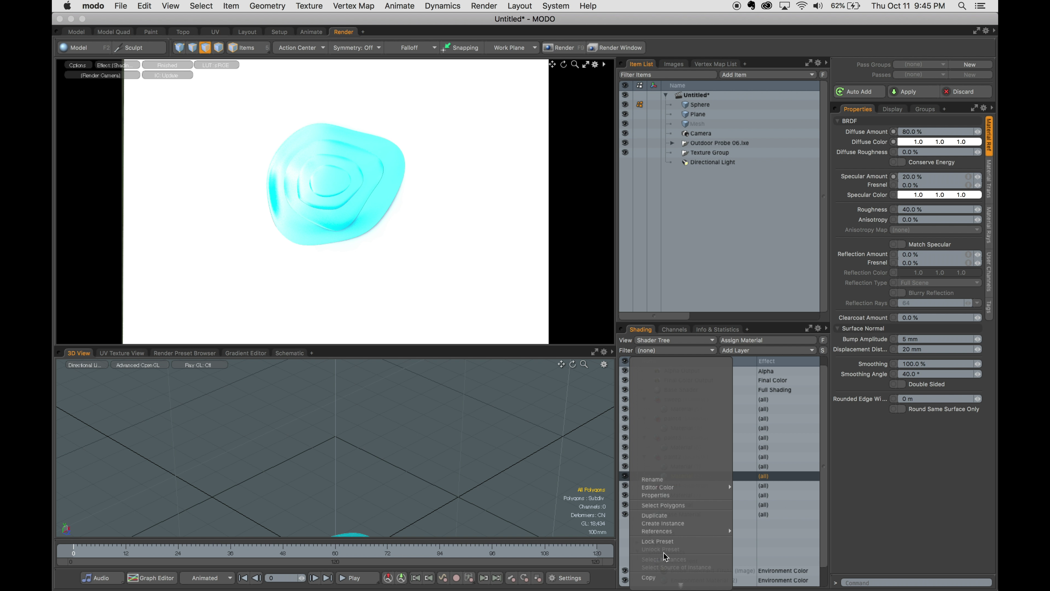
click(673, 479)
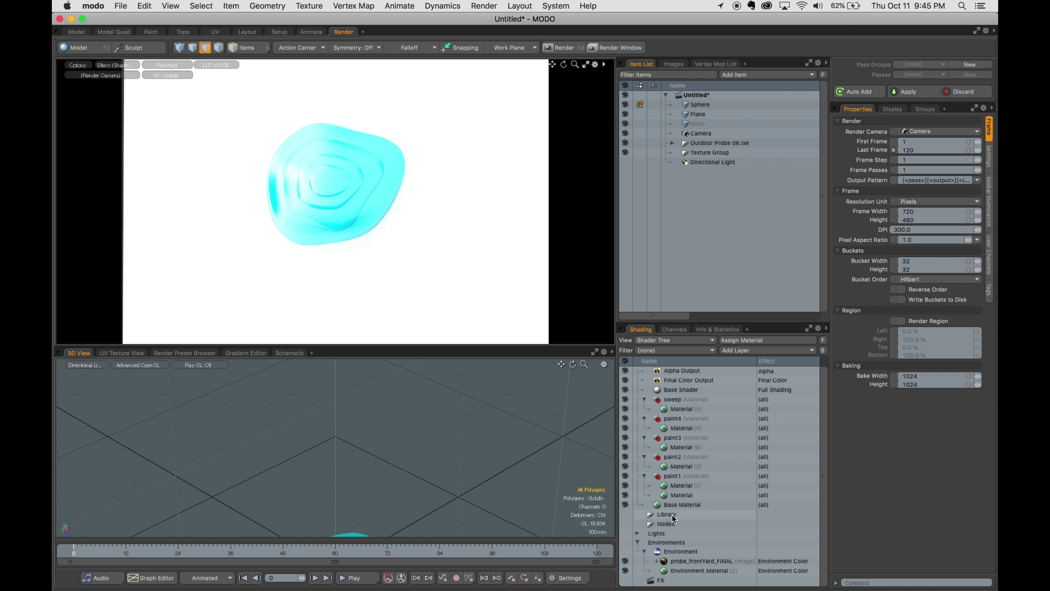
right_click(680, 496)
click(670, 564)
click(679, 418)
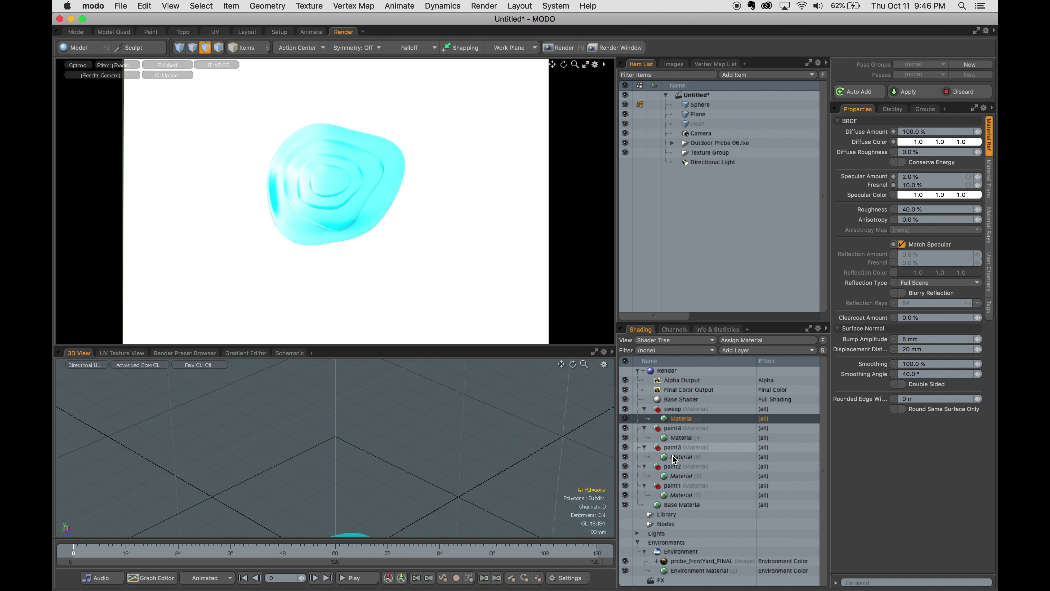
Add a magenta Constant colour layer to the paint3 group
click(677, 447)
click(767, 350)
click(785, 417)
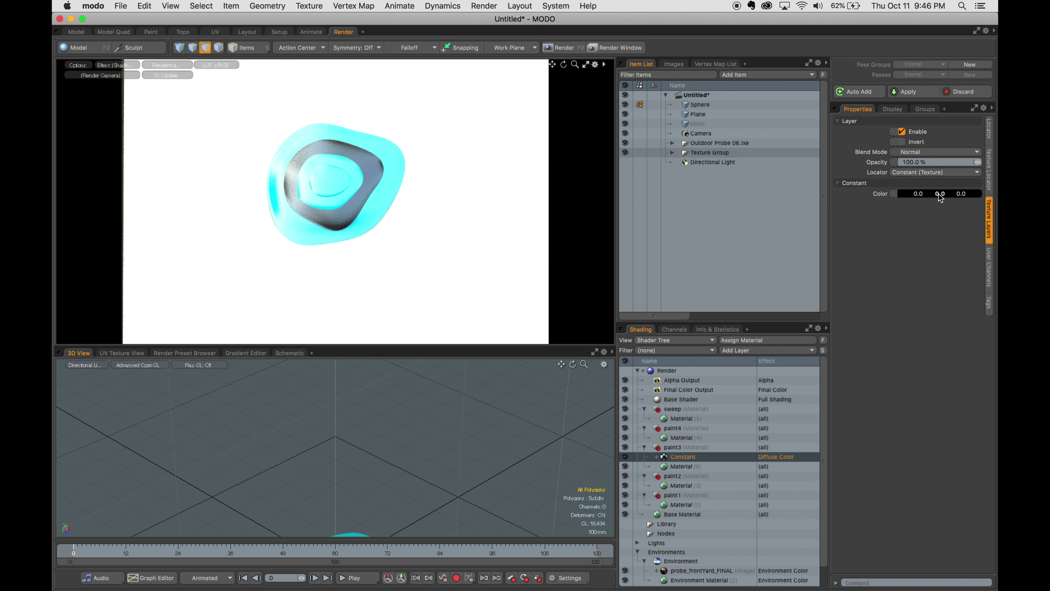
click(893, 193)
drag(622, 122, 627, 190)
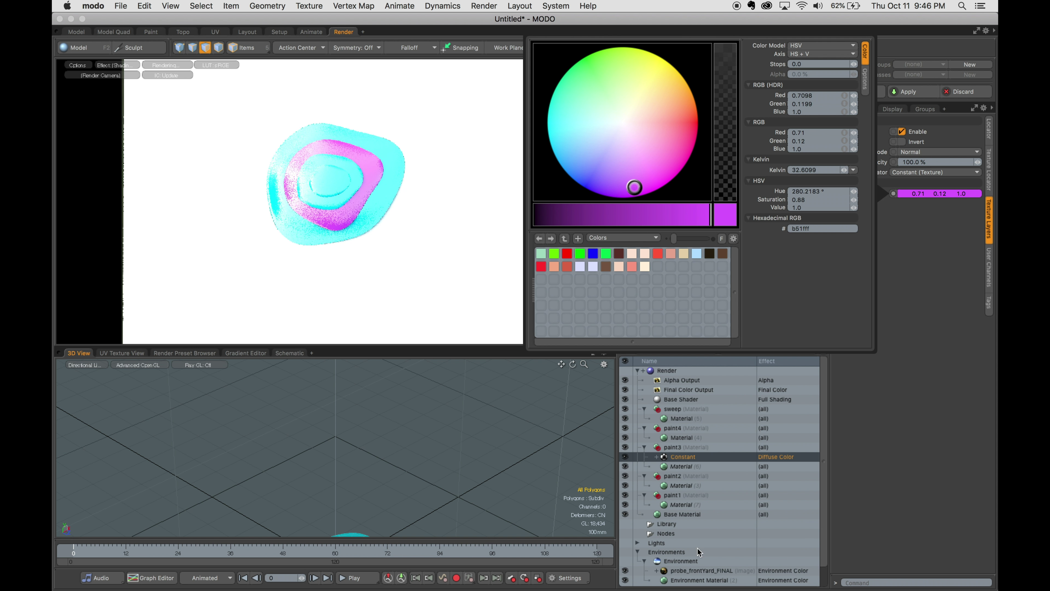
Duplicate the constant layer into paint2 and make it green
right_click(682, 457)
click(691, 461)
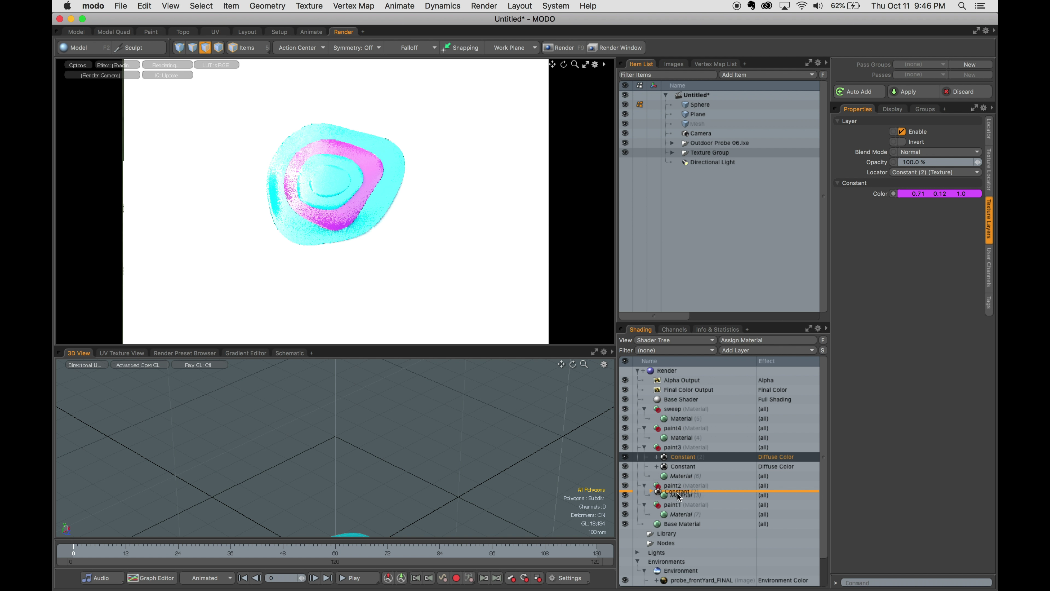
drag(678, 497, 678, 492)
click(894, 194)
drag(663, 157, 591, 87)
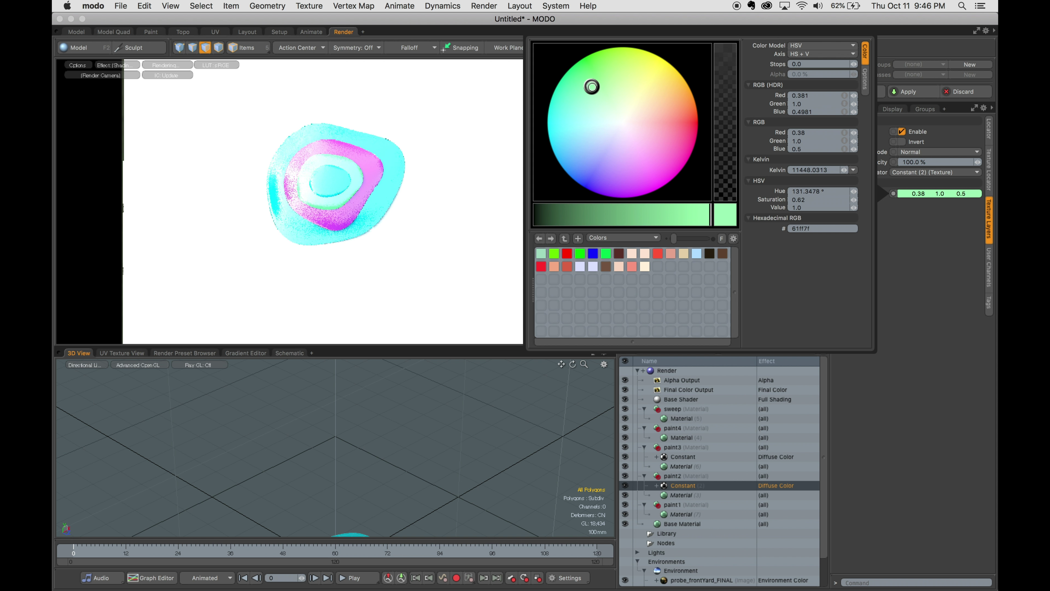
Duplicate a constant layer into paint1 and set it to yellow
right_click(678, 485)
click(686, 490)
drag(684, 495, 685, 517)
click(894, 194)
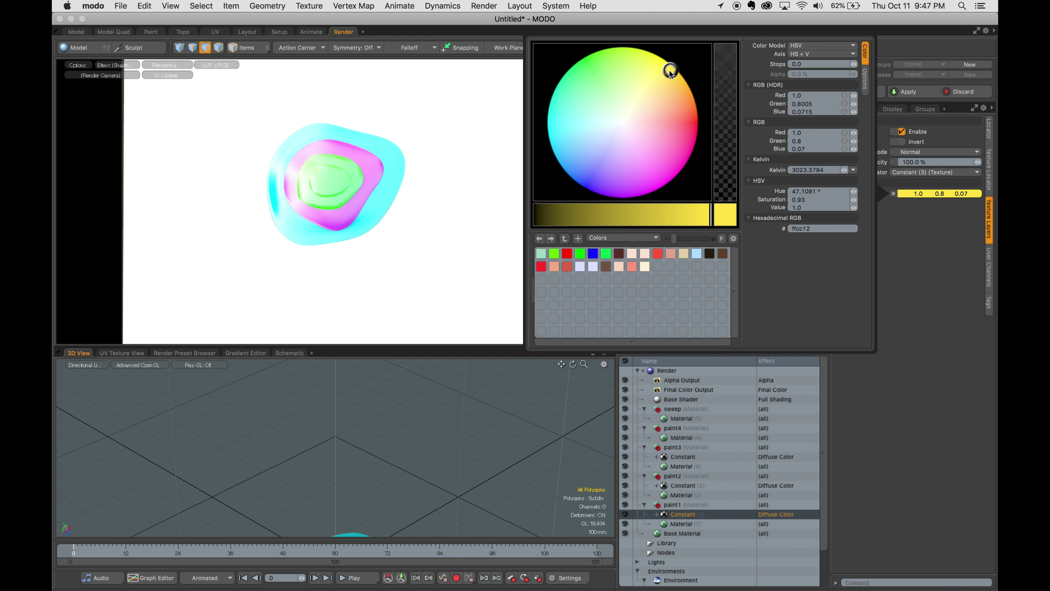
click(681, 438)
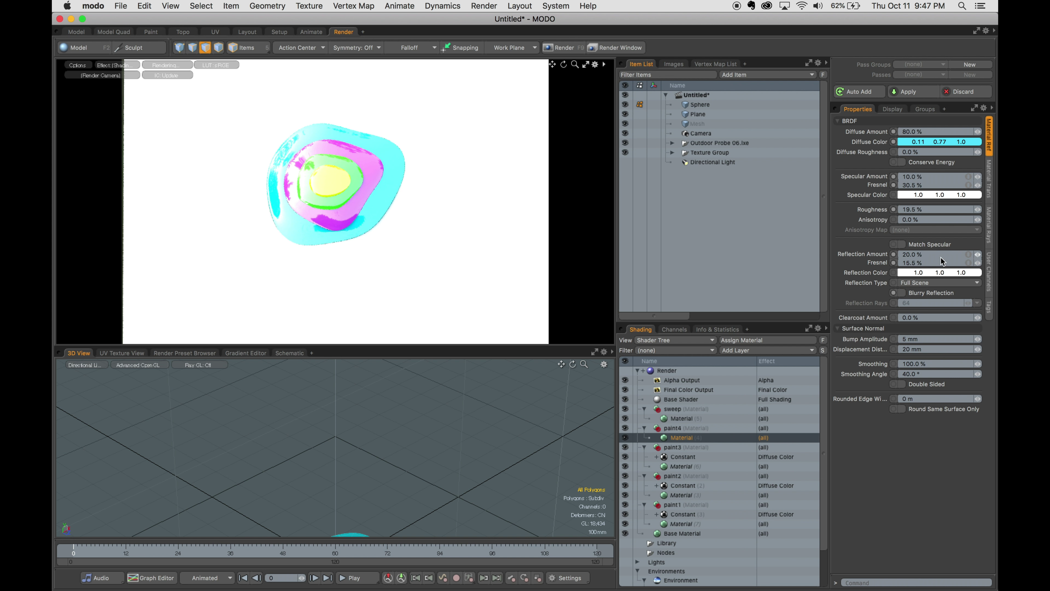
Turn paint4's reflection amount down and set the render resolution unit to inches
key(Return)
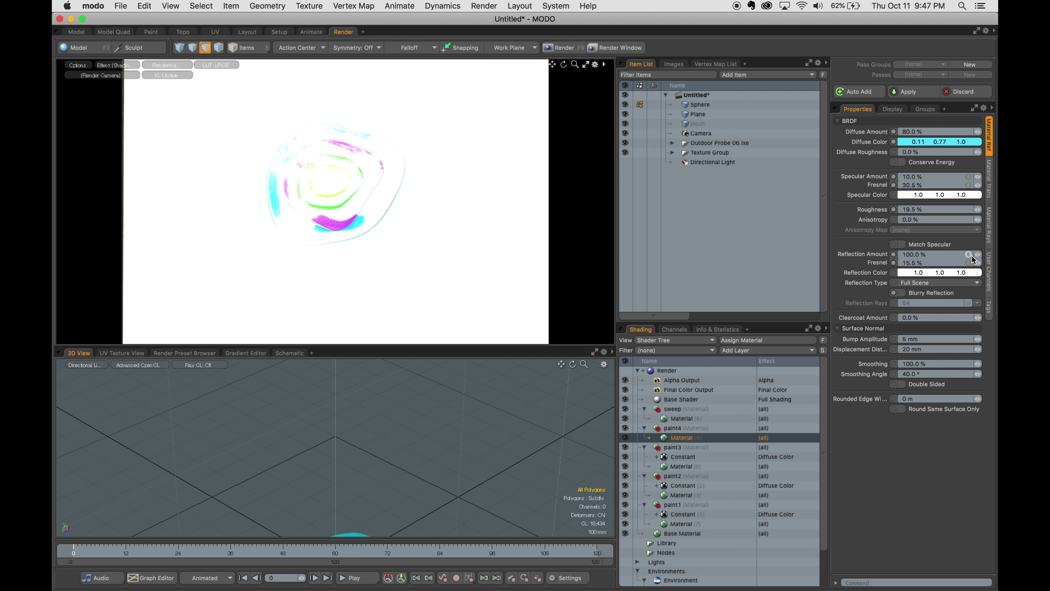
mouse_move(977, 254)
mouse_down()
mouse_move(951, 254)
mouse_move(979, 267)
mouse_up()
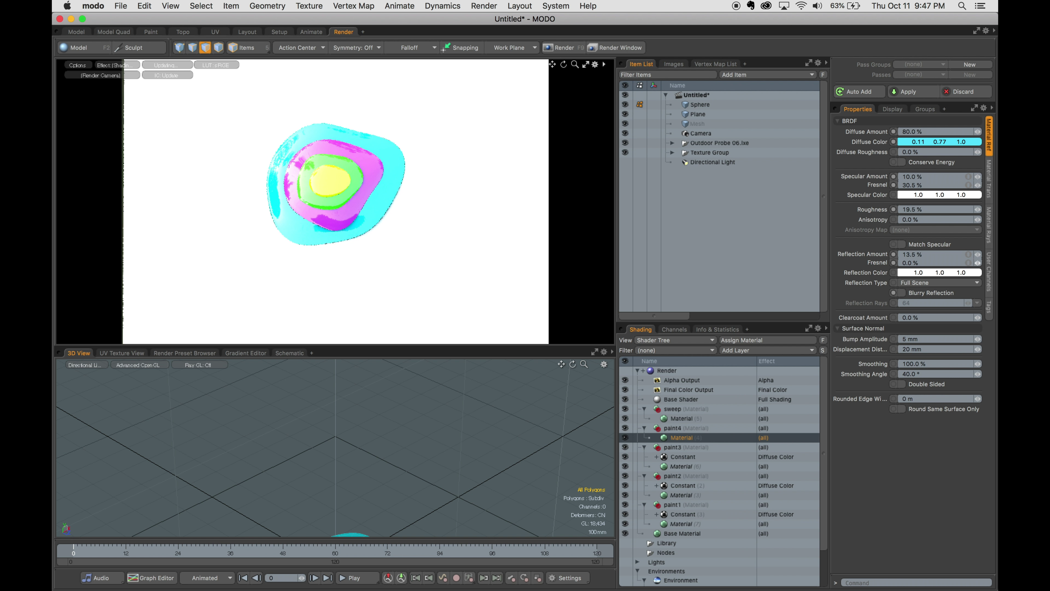
click(666, 370)
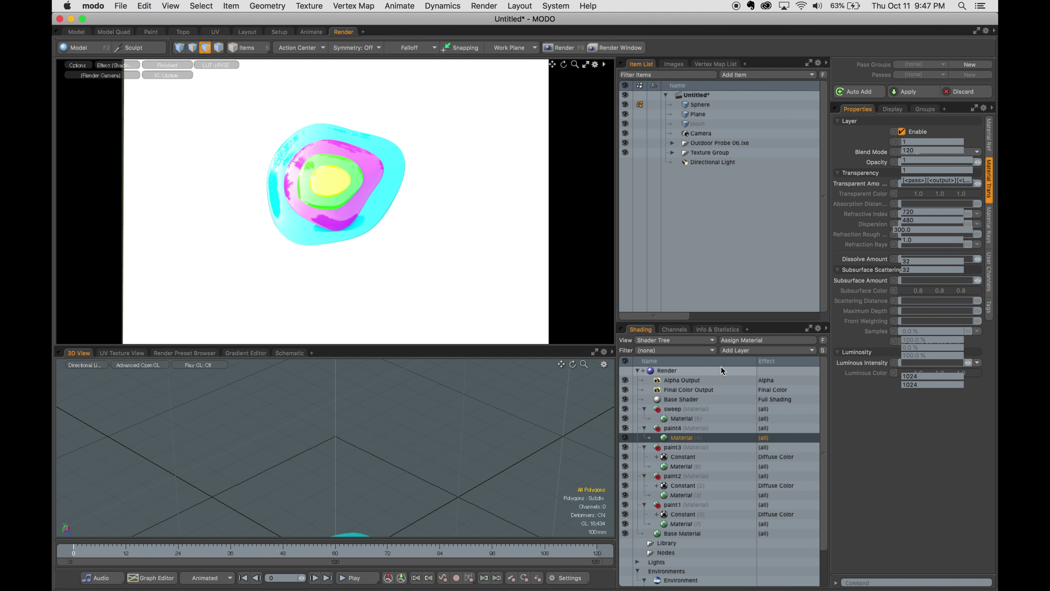
click(966, 201)
click(932, 213)
key(Return)
Set global illumination to 2 indirect bounces, subsurface scatter Both and 1024 irradiance rays
click(989, 157)
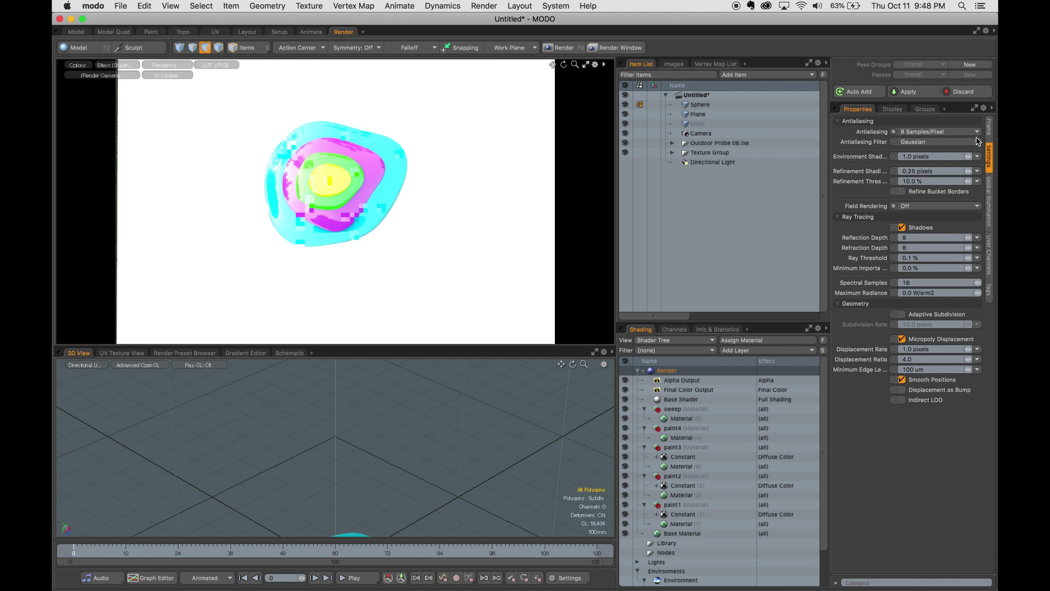
click(991, 197)
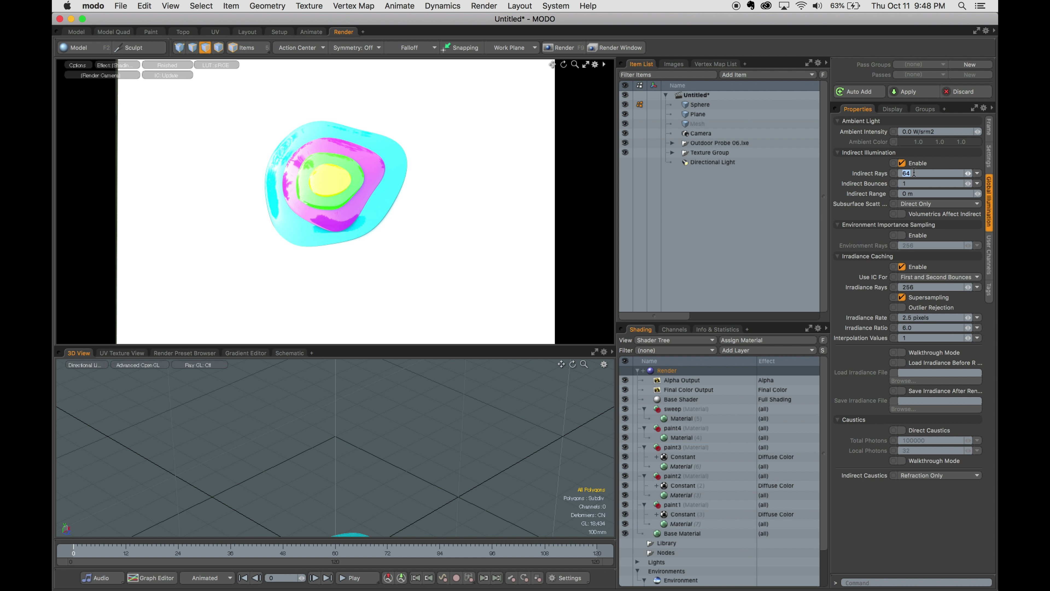
click(935, 183)
text(2)
click(975, 203)
click(918, 223)
double_click(930, 287)
text(1024)
key(Return)
click(988, 126)
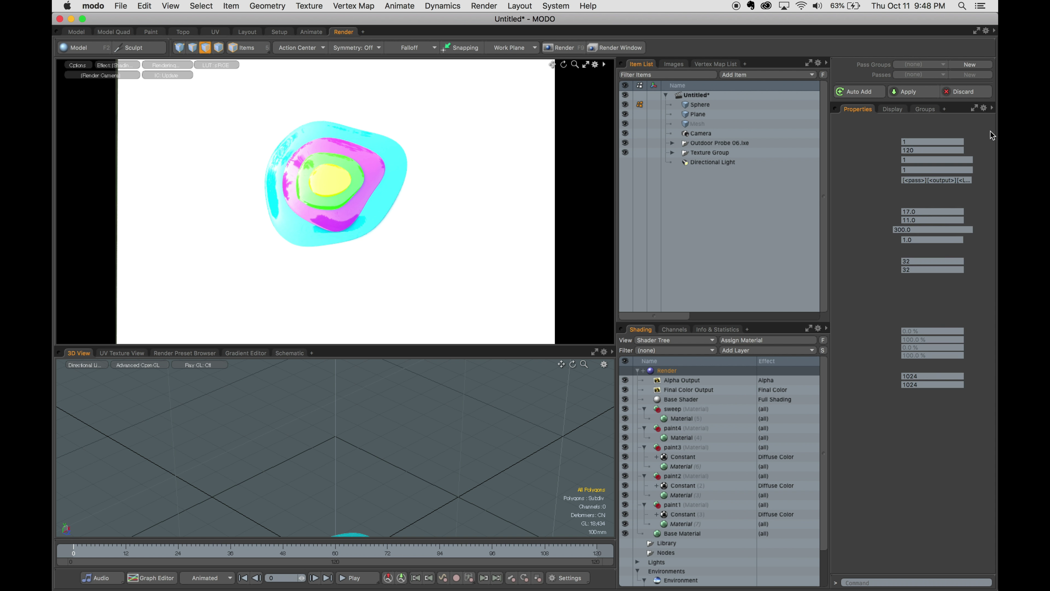
click(701, 437)
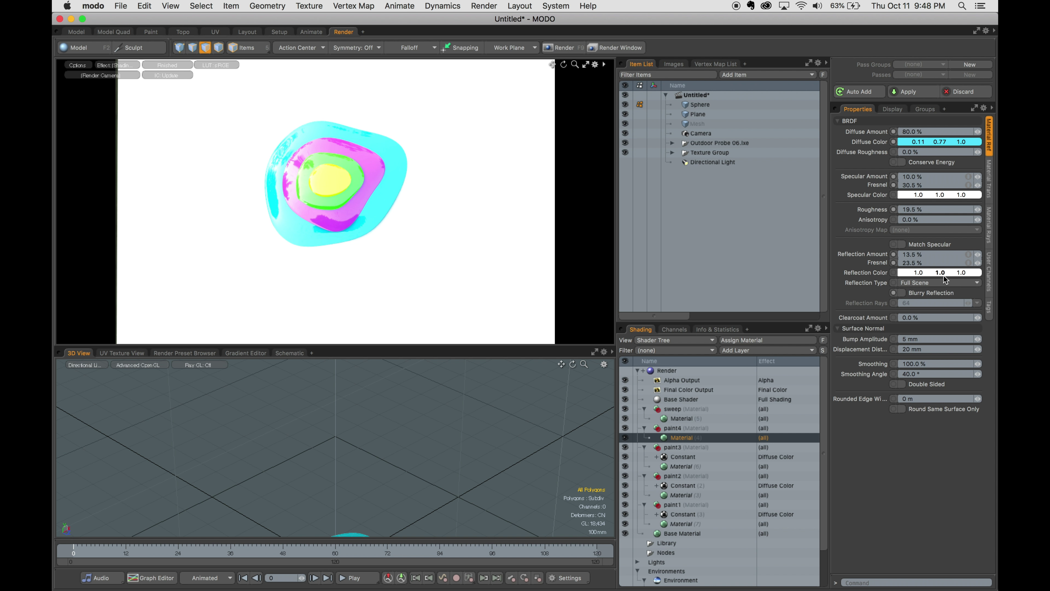
Give the paint material an orange subsurface colour with subsurface amount at 20%
click(989, 180)
drag(977, 280, 982, 280)
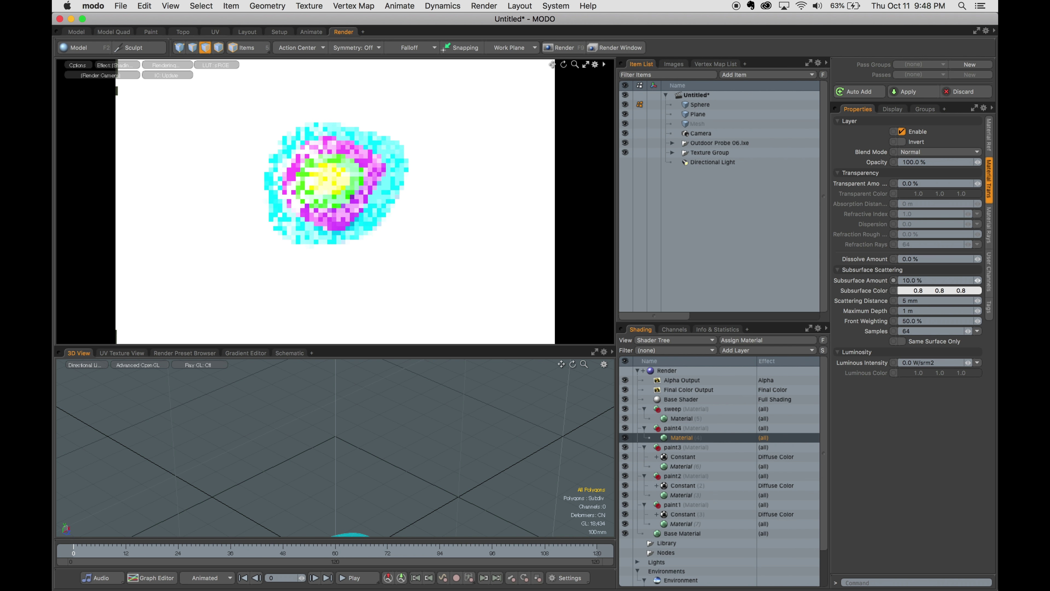
click(942, 290)
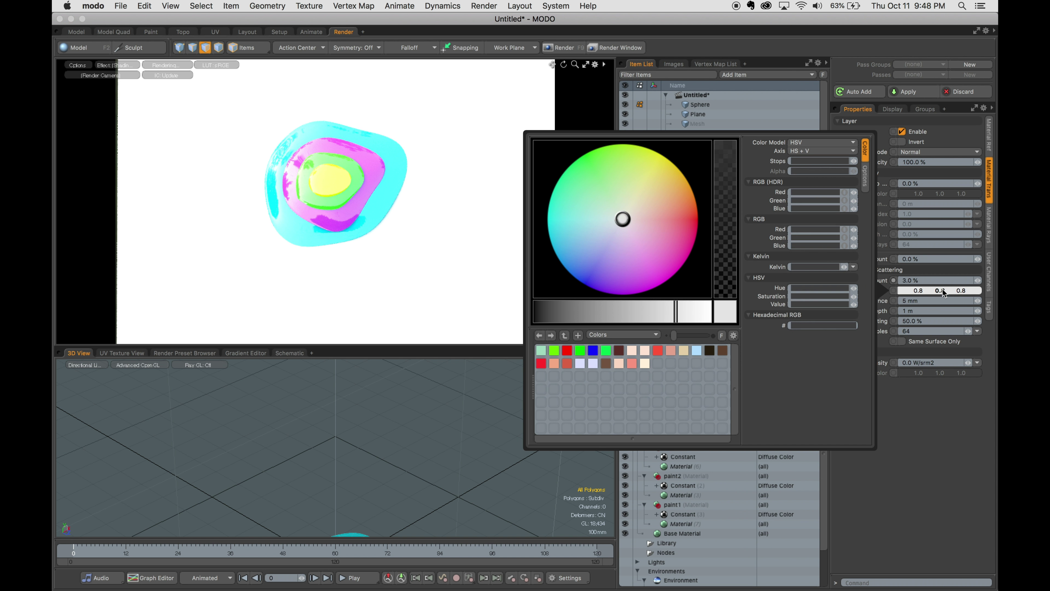
click(678, 185)
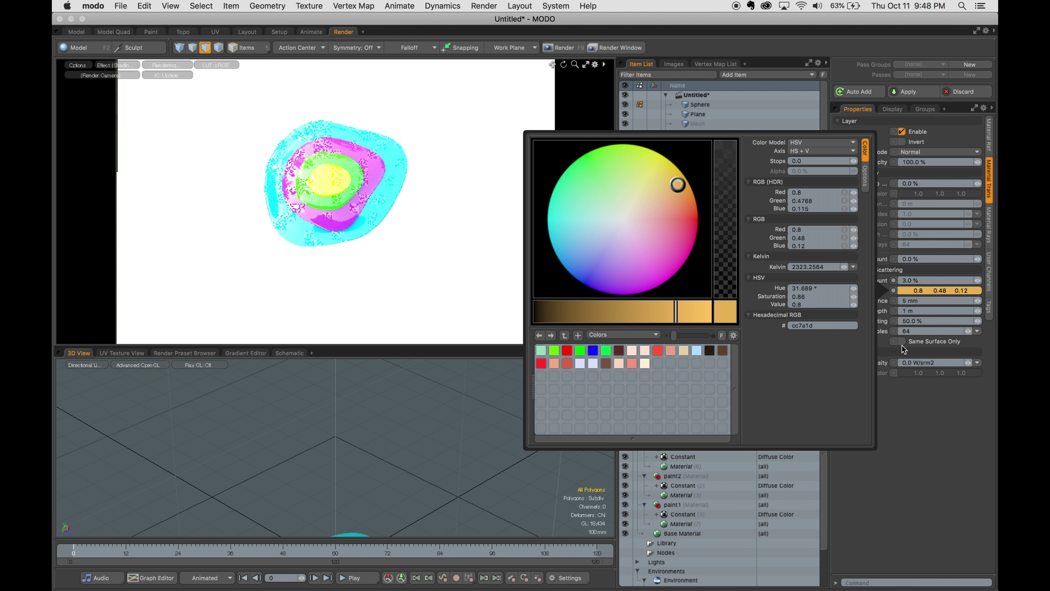
drag(978, 280, 982, 280)
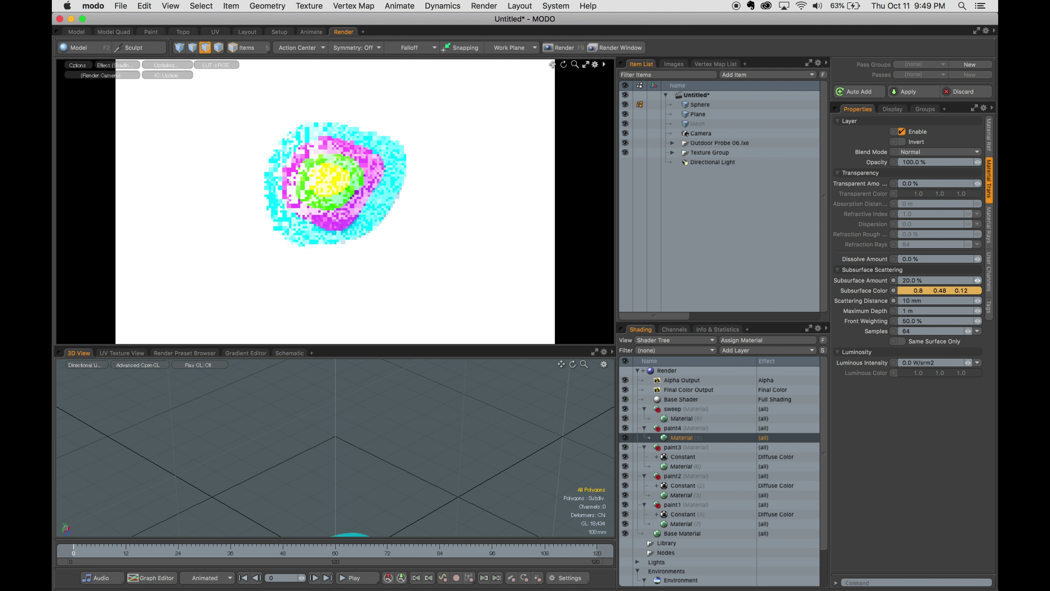
Add the White.lxe environment preset and raise subsurface amount to 40%
click(77, 32)
click(122, 47)
click(395, 165)
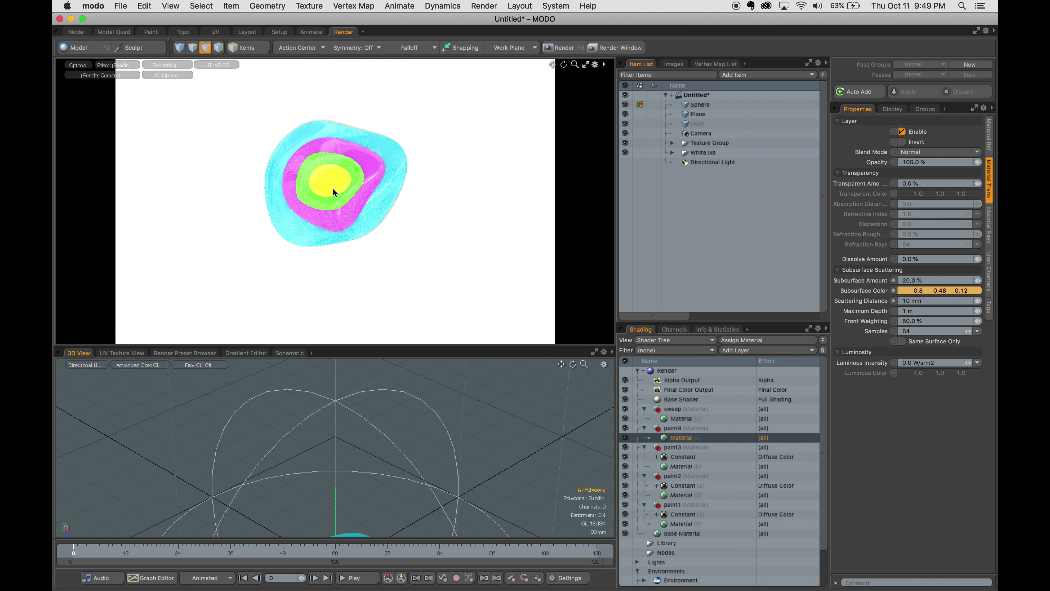
click(973, 281)
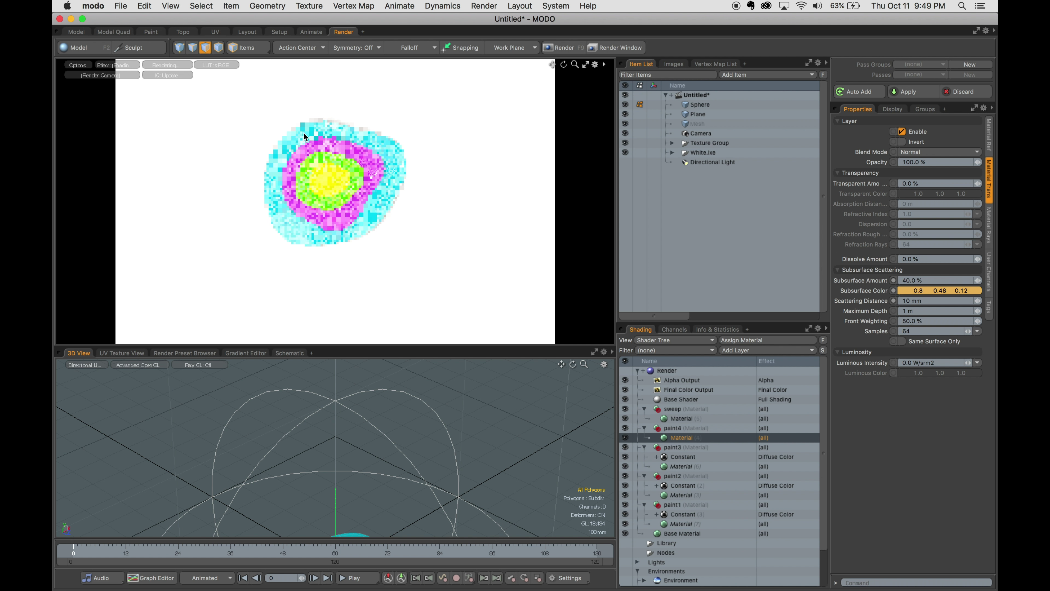
Enable Match Specular with 150% clearcoat, then select and view the directional light
click(989, 136)
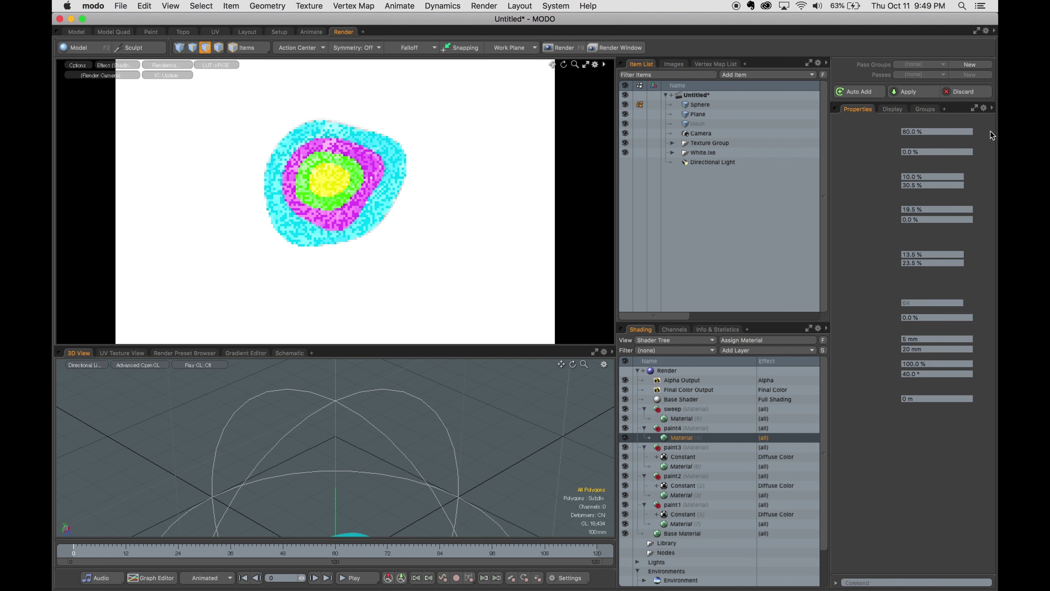
click(902, 244)
drag(934, 317, 963, 318)
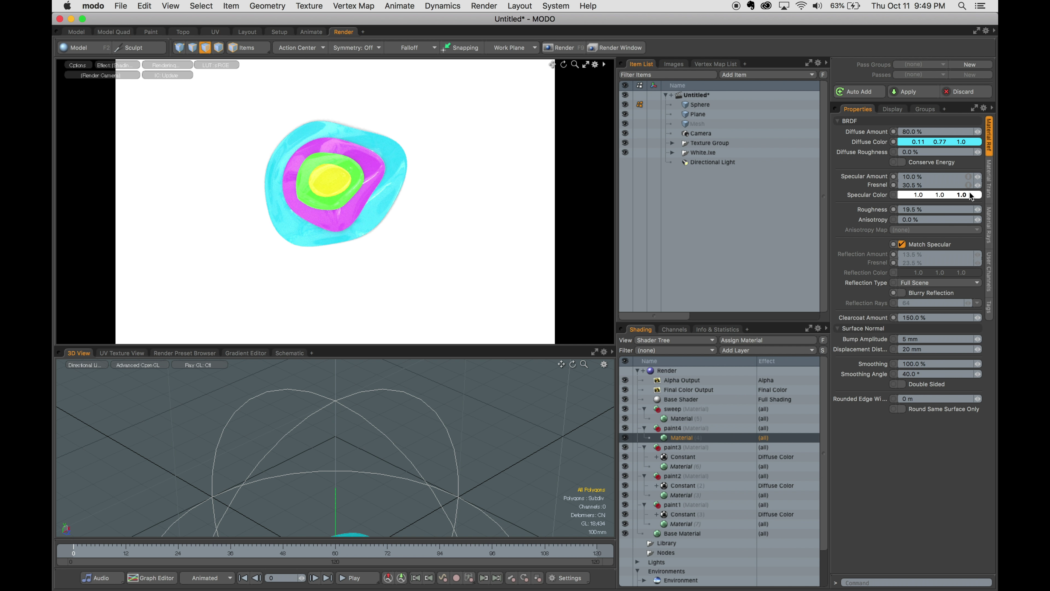
click(704, 164)
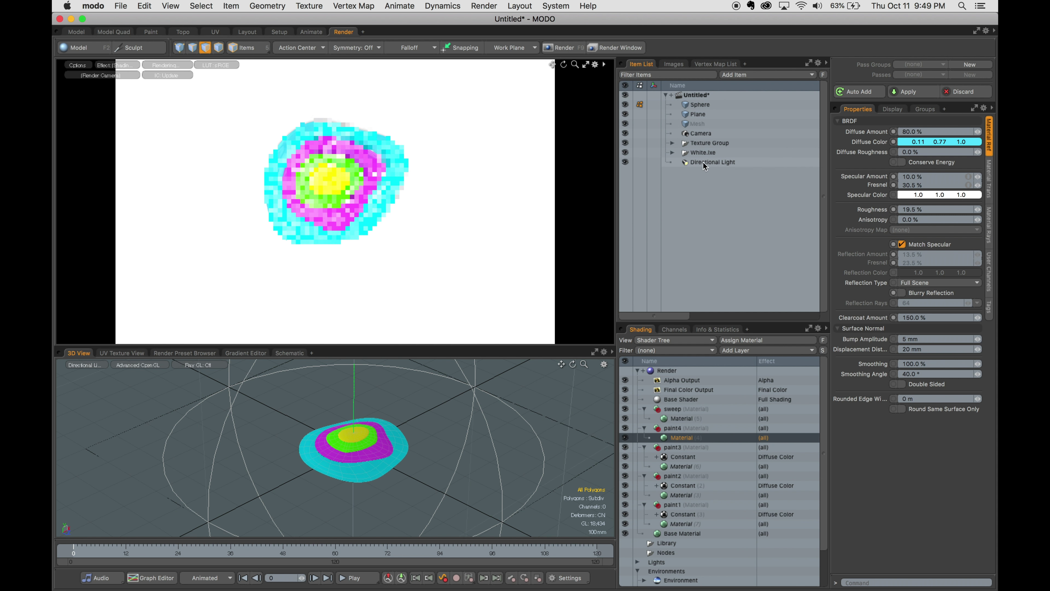
mouse_move(253, 485)
alt+mouse_down()
mouse_move(335, 385)
mouse_move(302, 520)
mouse_move(409, 453)
mouse_move(413, 434)
alt+mouse_up()
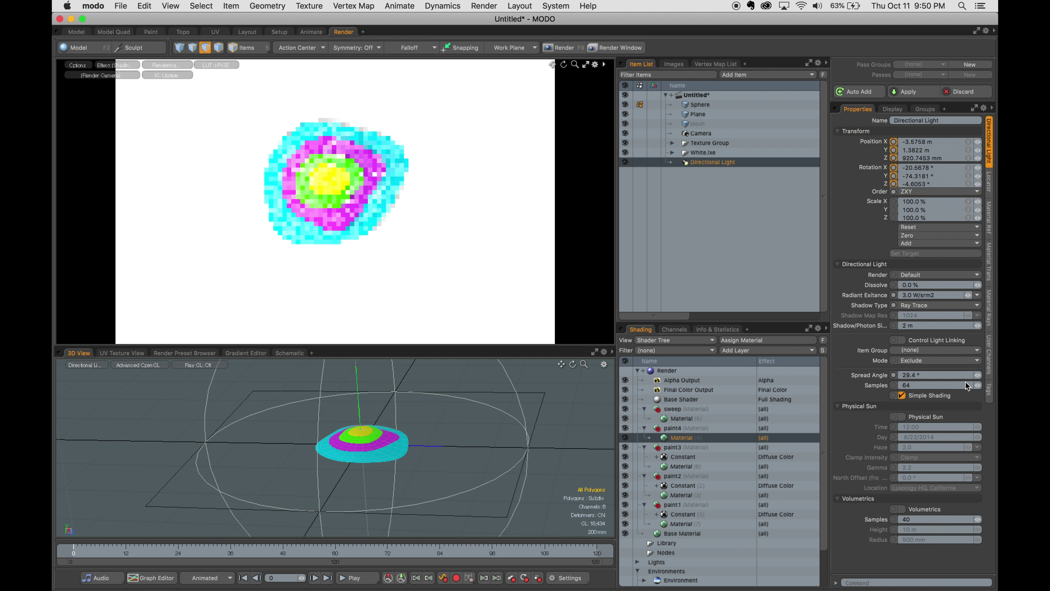
Re-aim the directional light flatter and hide the LightBox Studio HDR environment
alt+drag(455, 395, 389, 402)
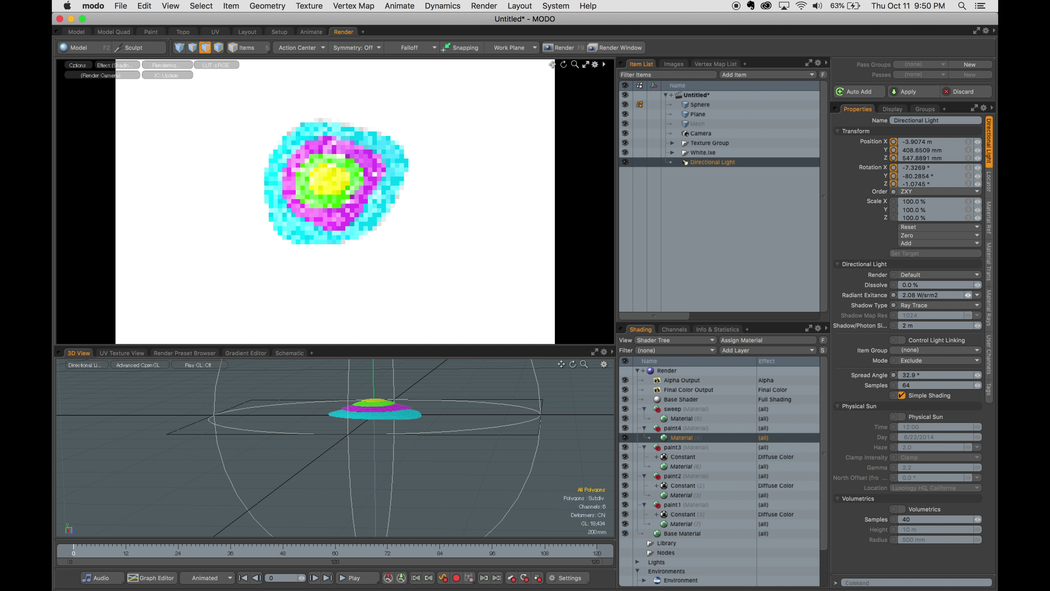
drag(667, 324, 666, 276)
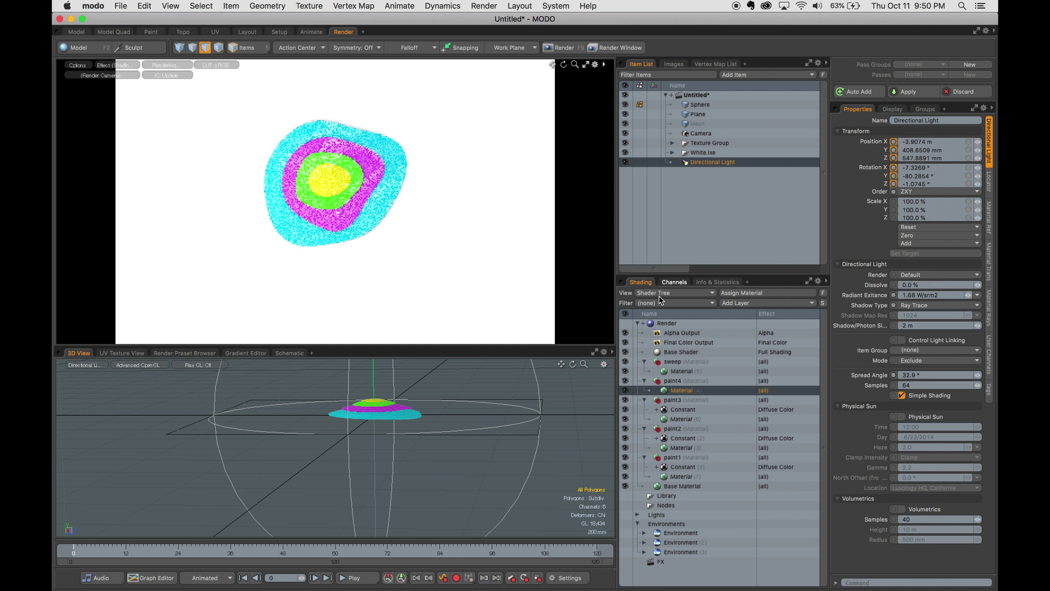
click(643, 543)
click(627, 552)
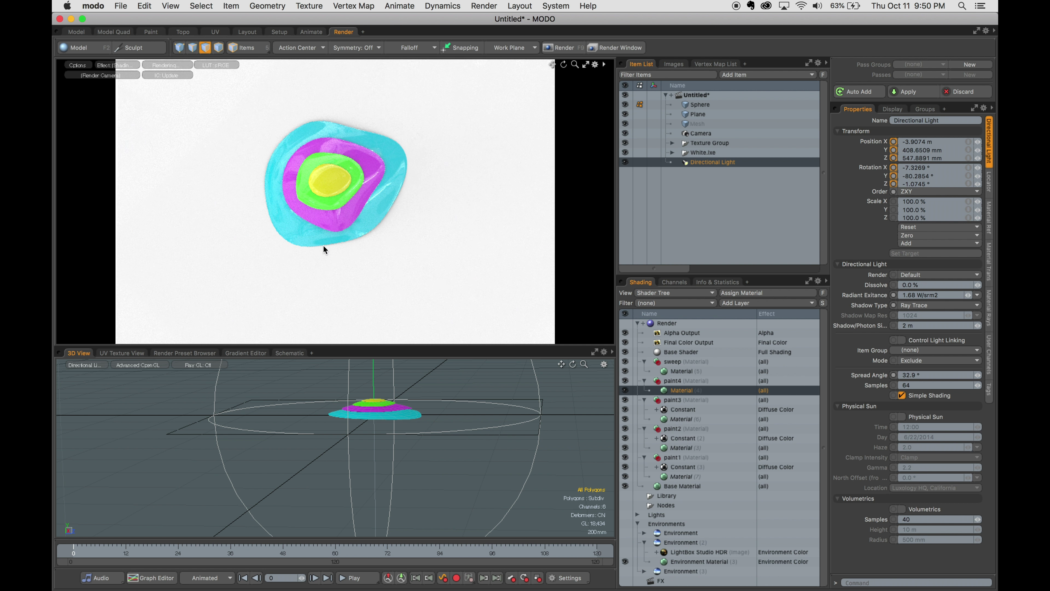
Set the light's radiant exitance to 3.0 with an 11.3° spread angle and re-aim it
alt+drag(337, 366, 413, 385)
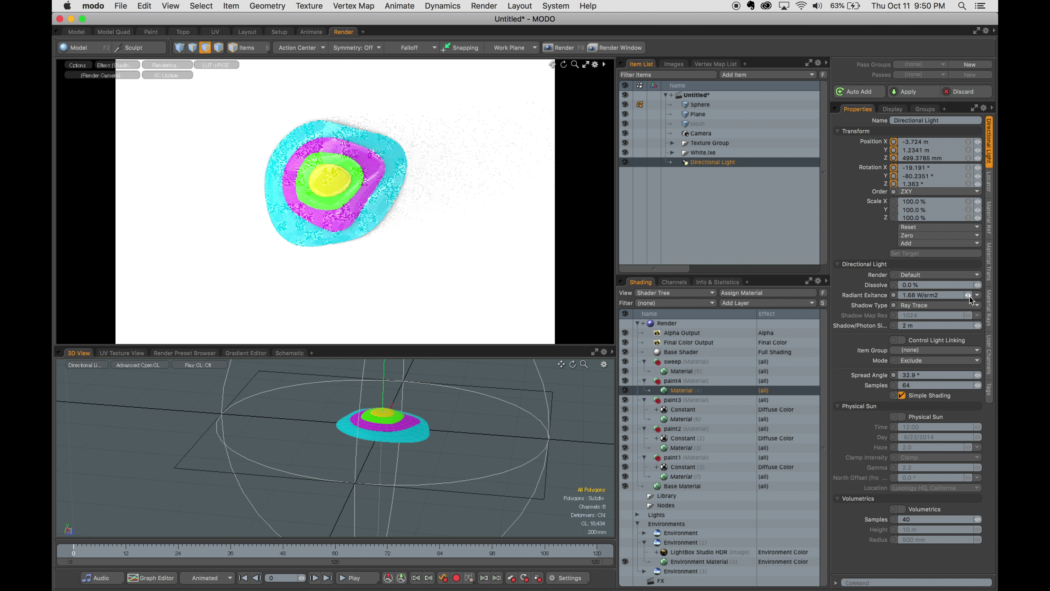
drag(969, 295, 988, 295)
drag(977, 374, 956, 362)
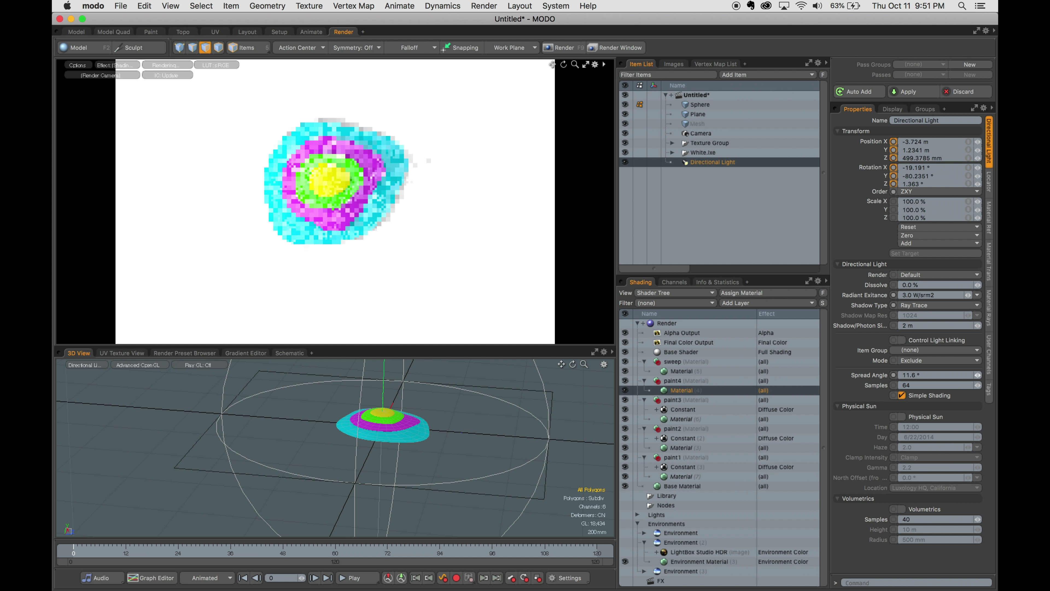
mouse_move(372, 385)
alt+mouse_down()
mouse_move(401, 413)
mouse_move(402, 397)
alt+mouse_up()
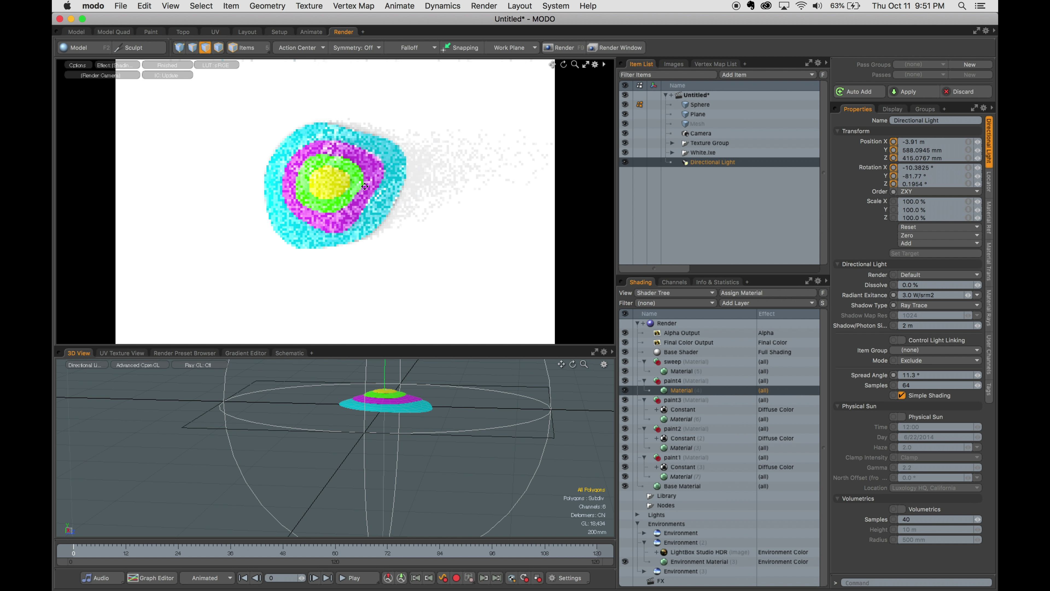
drag(681, 371, 681, 371)
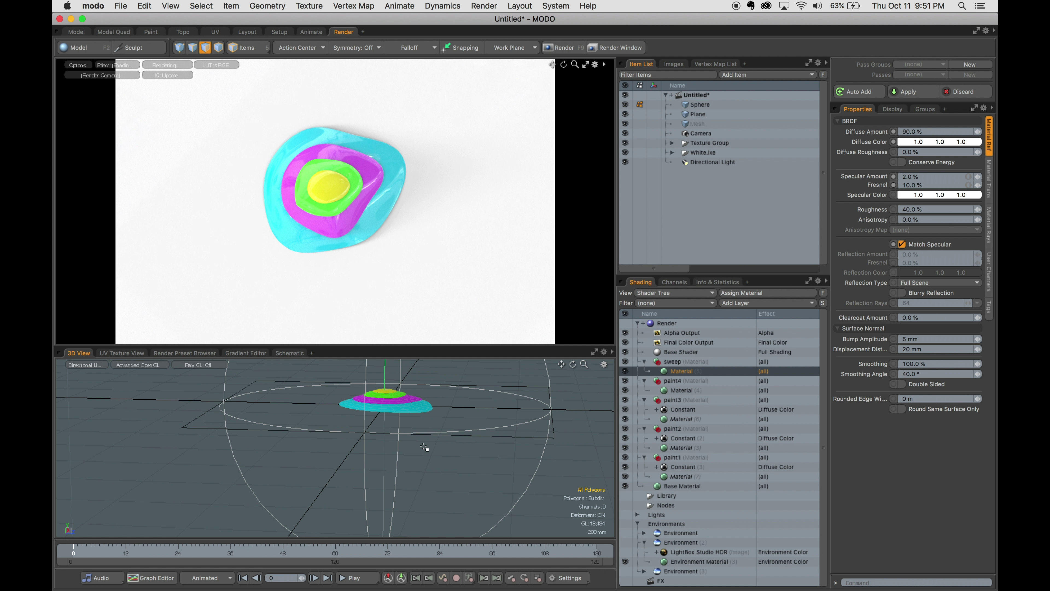
Switch to the right side view, stretch the mesh taller, and start the 5100 × 3300 render
key(y)
key(ctrl+space)
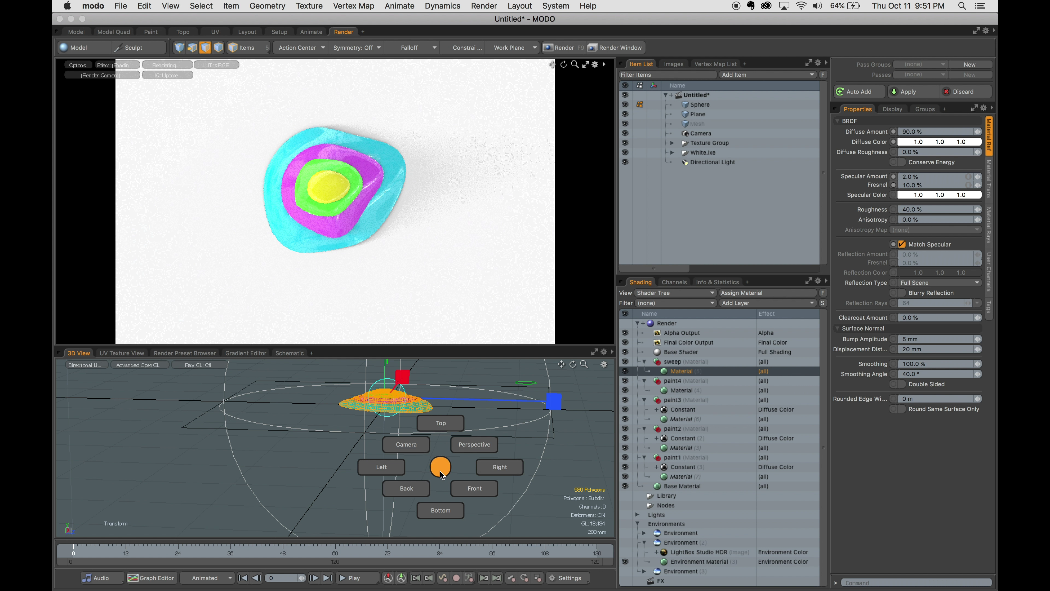
click(349, 463)
drag(350, 463, 350, 446)
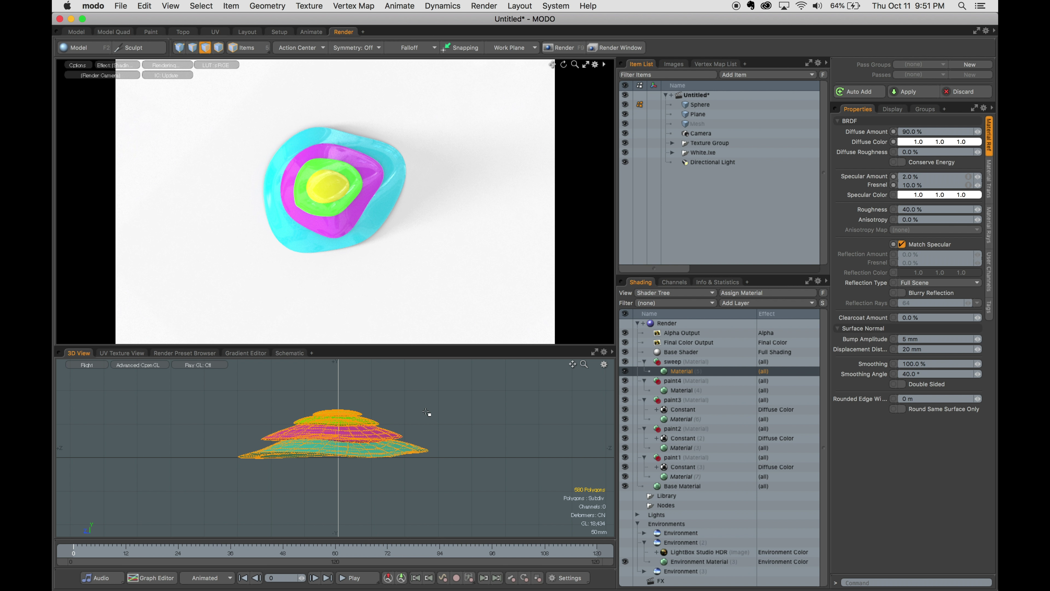
click(484, 6)
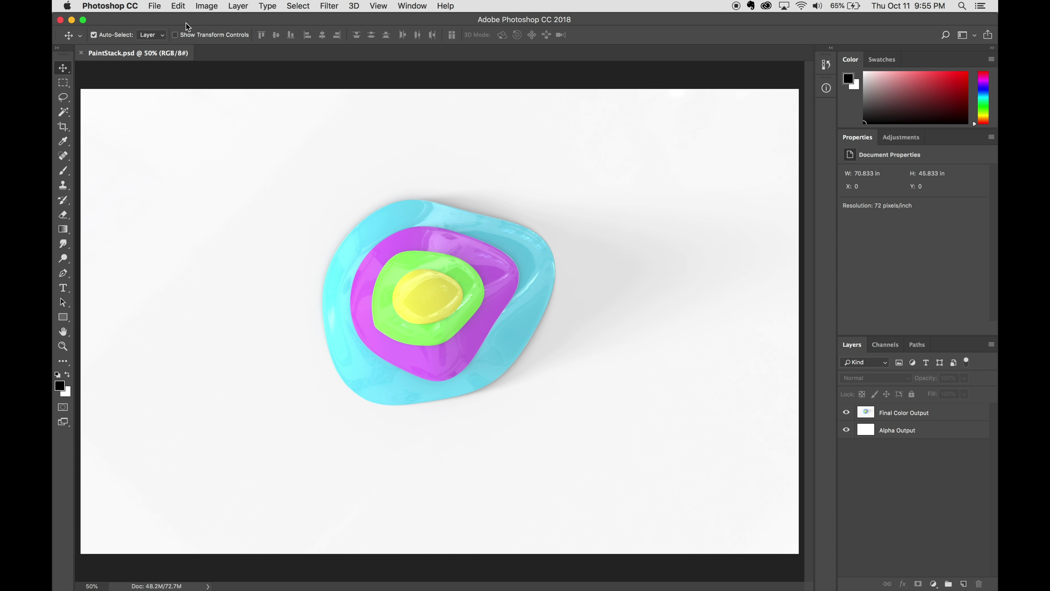
click(329, 6)
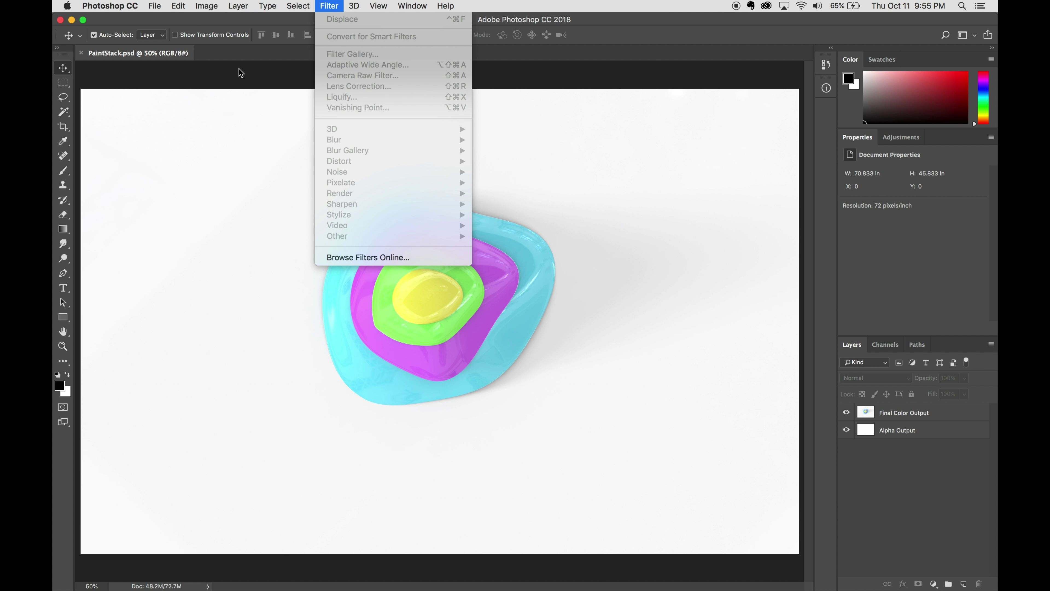
Add Curves 1 above Final Color Output, moving the black point in and raising the curve
click(925, 414)
click(934, 583)
click(926, 425)
alt+click(978, 317)
alt+drag(867, 318, 906, 319)
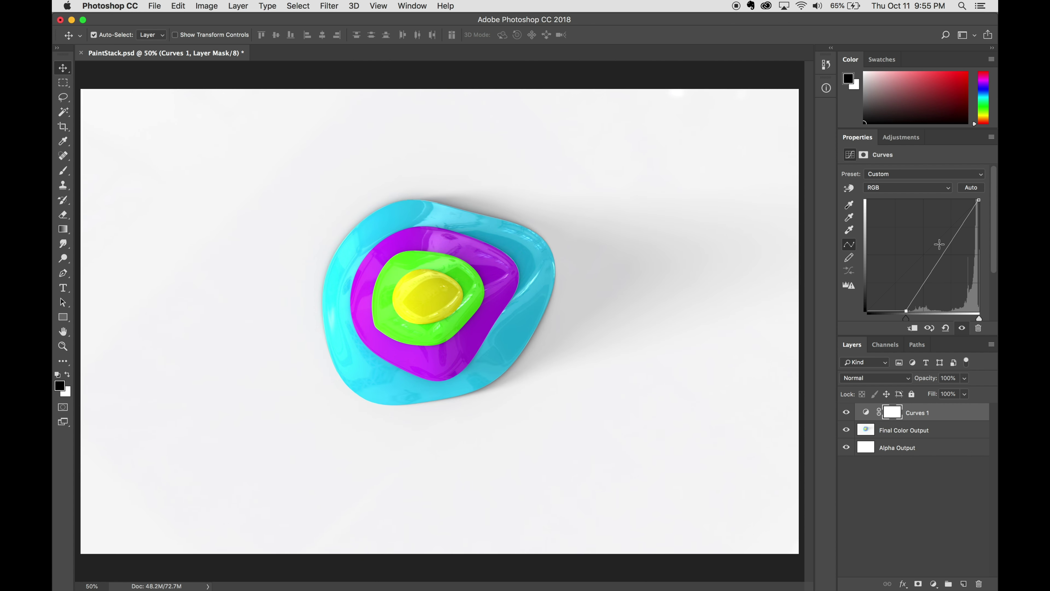
drag(939, 260, 938, 242)
click(922, 281)
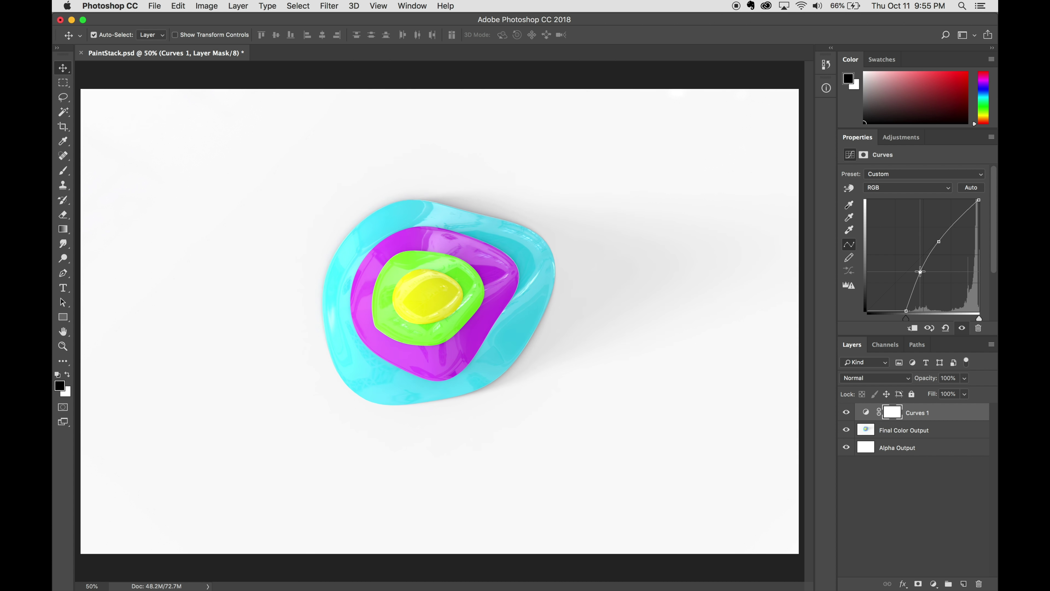
drag(923, 281, 918, 271)
drag(949, 226, 949, 221)
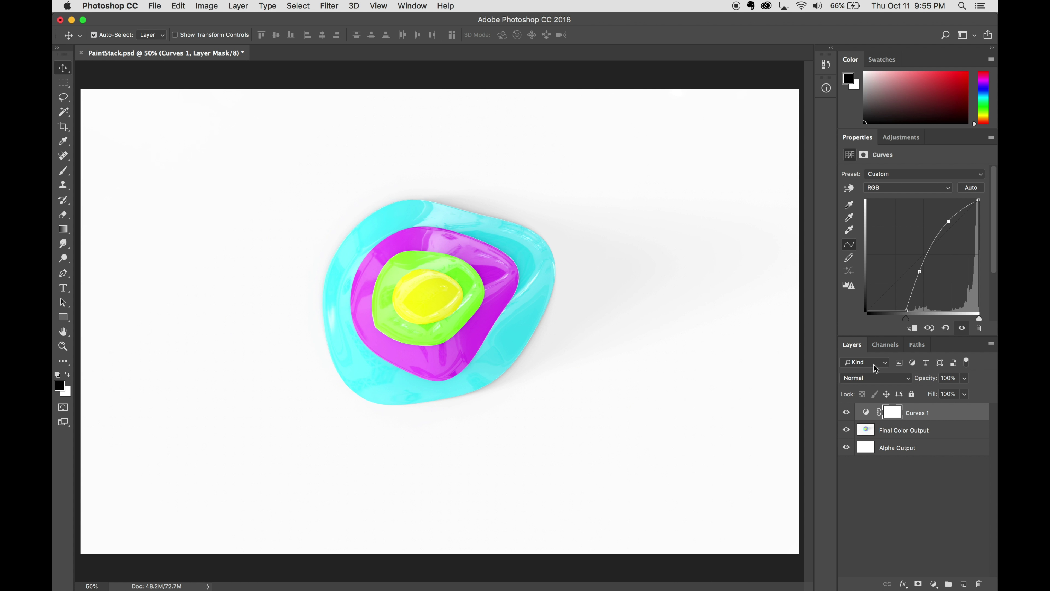
shift+click(910, 430)
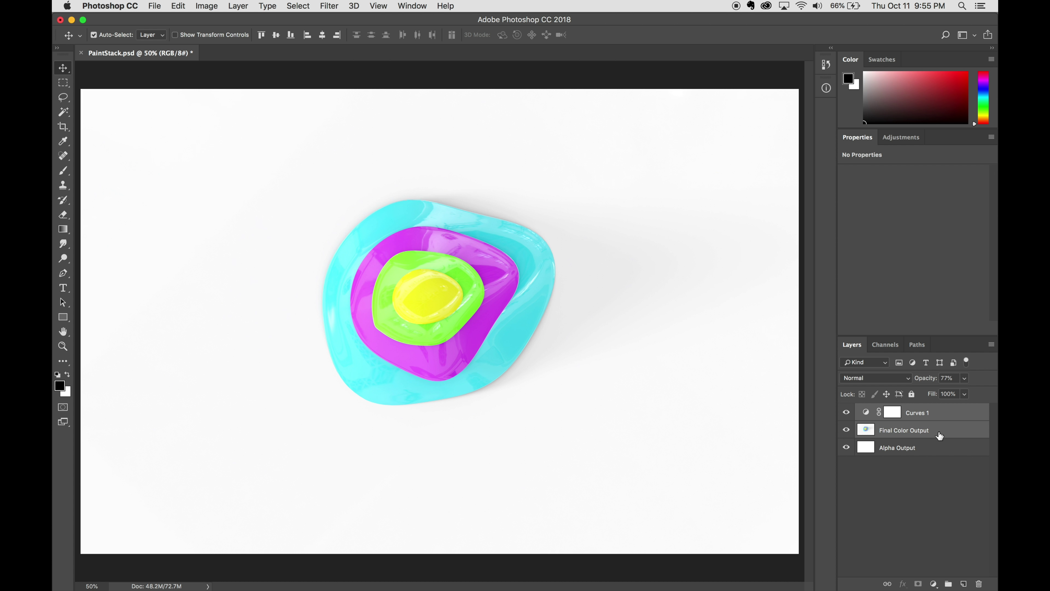
Merge Curves 1 down and Forward Warp the blob into swirling bands with Liquify
key(super+e)
click(329, 6)
click(343, 98)
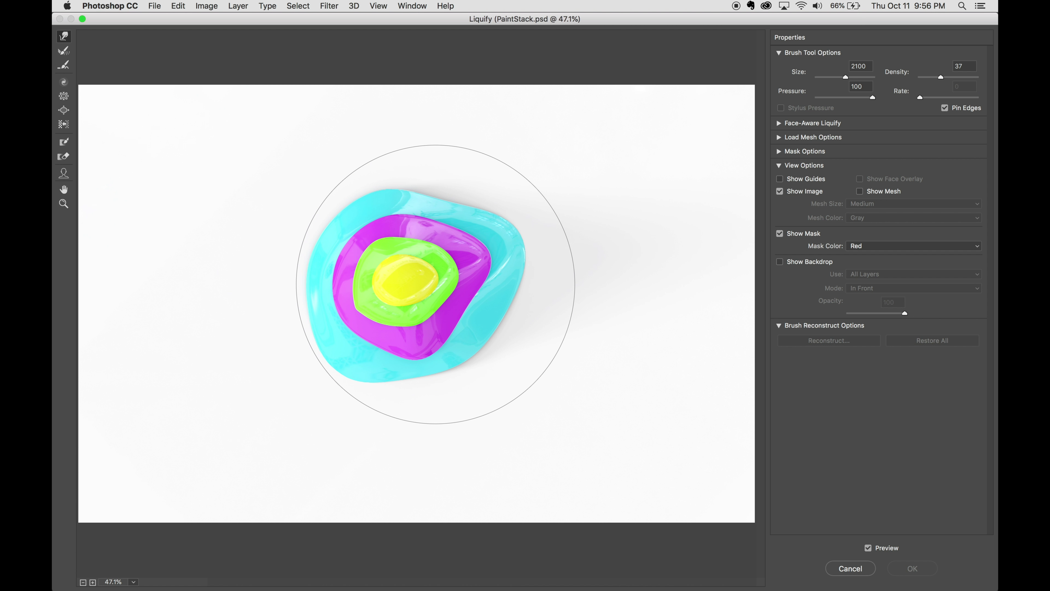
mouse_move(410, 276)
mouse_down()
mouse_move(591, 521)
mouse_move(529, 422)
mouse_move(446, 469)
mouse_move(235, 516)
mouse_move(531, 259)
mouse_move(387, 469)
mouse_move(269, 457)
mouse_move(434, 234)
mouse_move(353, 111)
mouse_move(344, 493)
mouse_move(681, 45)
mouse_move(351, 513)
mouse_move(521, 350)
mouse_move(429, 434)
mouse_move(562, 352)
mouse_move(455, 290)
mouse_move(593, 187)
mouse_move(445, 469)
mouse_move(586, 54)
mouse_move(703, 372)
mouse_move(664, 109)
mouse_move(289, 289)
mouse_move(538, 248)
mouse_move(662, 414)
mouse_move(57, 260)
mouse_move(723, 455)
mouse_move(269, 579)
mouse_move(82, 579)
mouse_move(661, 166)
mouse_move(79, 529)
mouse_up()
mouse_move(562, 476)
mouse_down()
mouse_move(620, 331)
mouse_move(703, 248)
mouse_move(806, 292)
mouse_move(661, 455)
mouse_move(662, 165)
mouse_move(621, 290)
mouse_move(337, 153)
mouse_move(227, 331)
mouse_move(455, 248)
mouse_move(284, 389)
mouse_move(414, 413)
mouse_up()
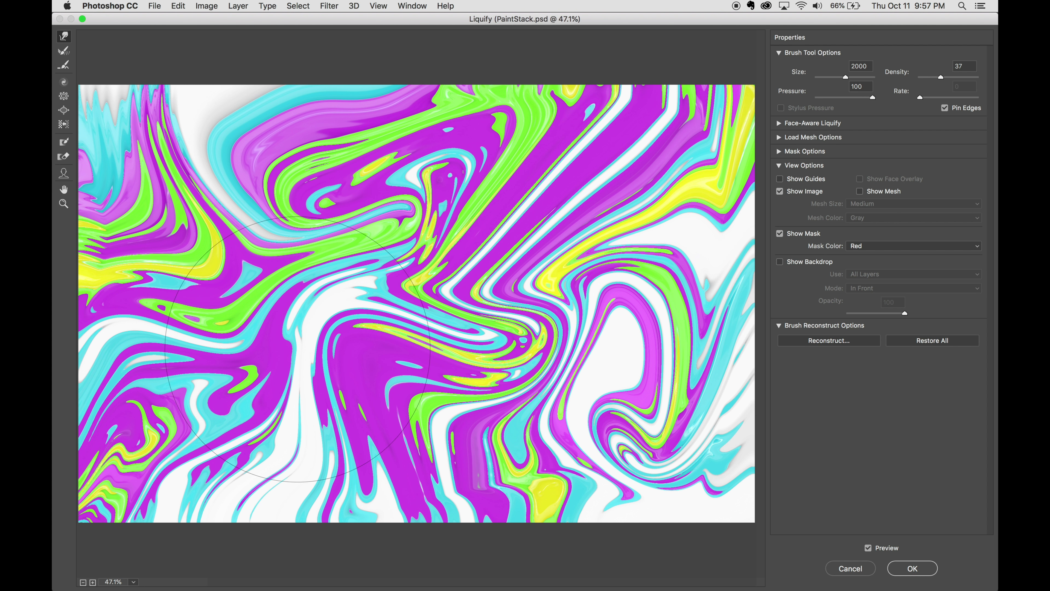
drag(207, 227, 157, 157)
drag(174, 475, 157, 413)
click(913, 568)
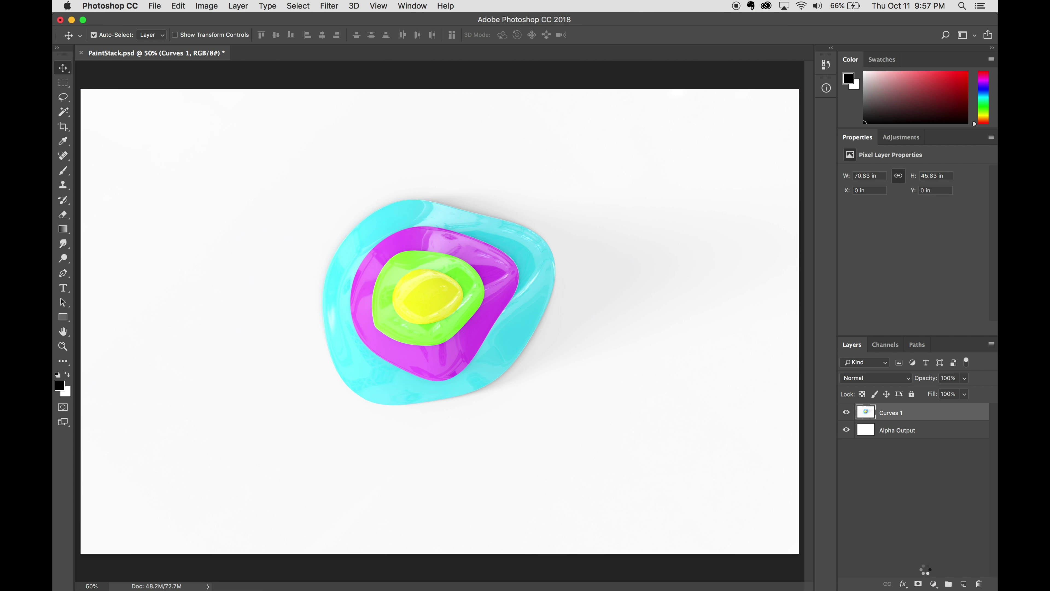
Create a 50% gray Overlay layer and duplicate it
click(475, 305)
click(455, 441)
click(622, 258)
key(ctrl+j)
Dodge highlights along the diagonal purple bands and the cyan blob on the left
key(o)
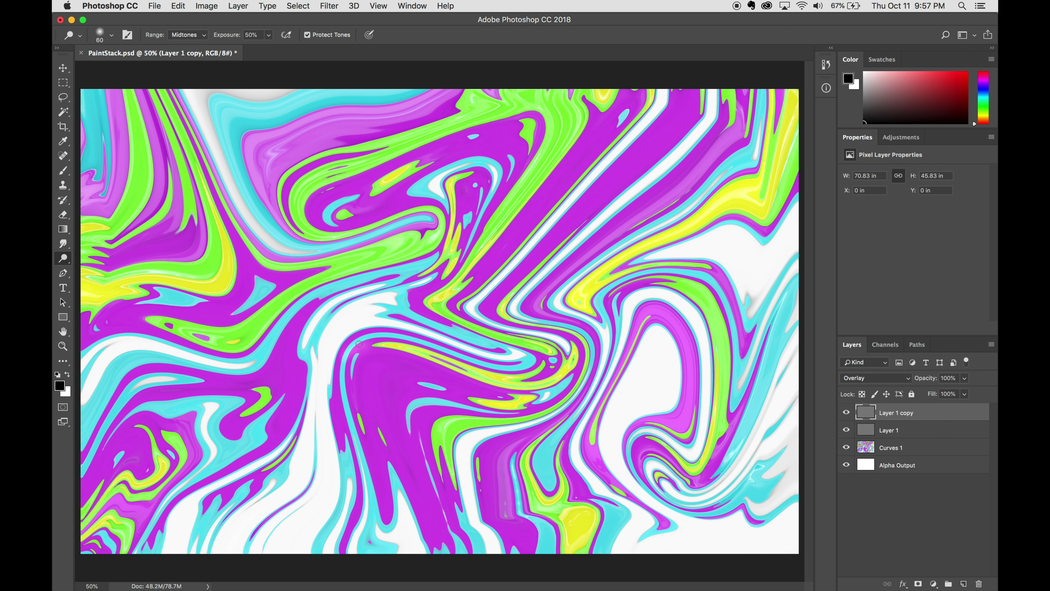
drag(358, 426, 392, 498)
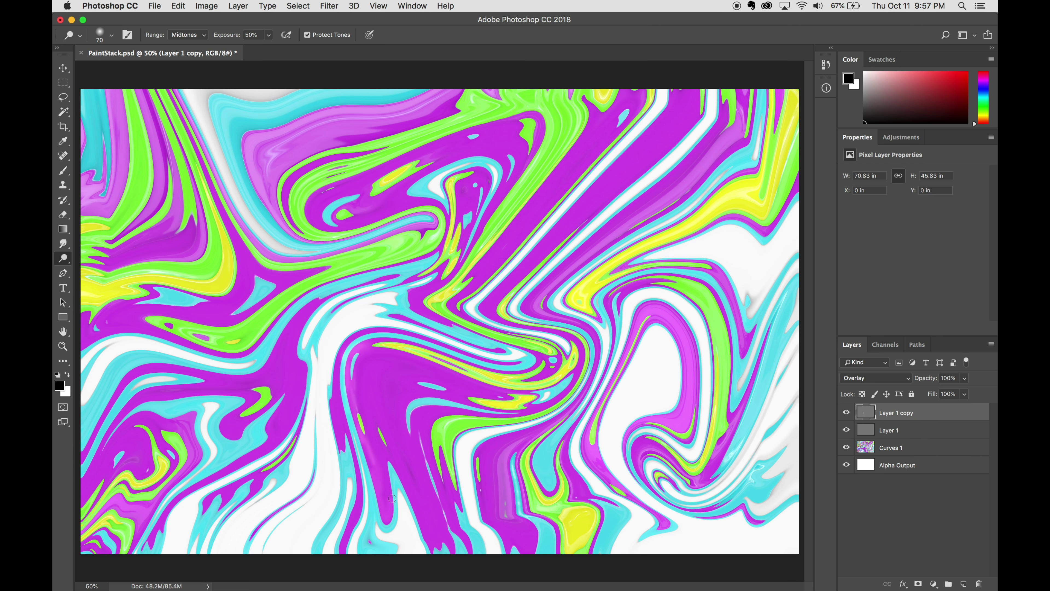
drag(492, 229, 575, 136)
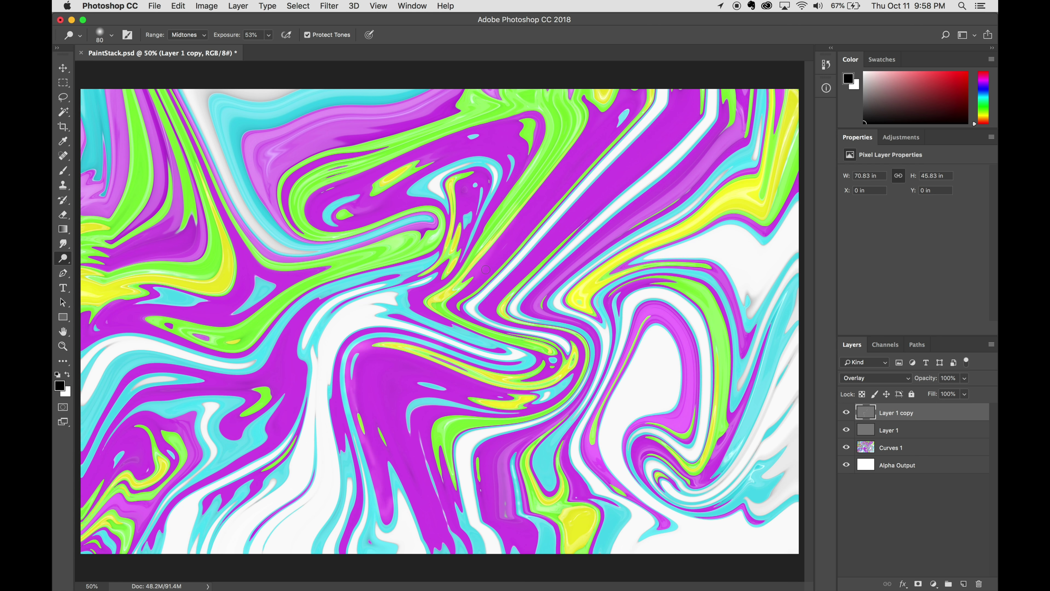
key(bracketright)
key(bracketright)
key(bracketright)
mouse_move(188, 297)
mouse_down()
mouse_move(153, 281)
mouse_move(107, 318)
mouse_up()
mouse_move(215, 372)
mouse_down()
mouse_move(282, 327)
mouse_move(377, 347)
mouse_move(341, 411)
mouse_move(108, 439)
mouse_move(182, 390)
mouse_up()
drag(507, 279, 663, 111)
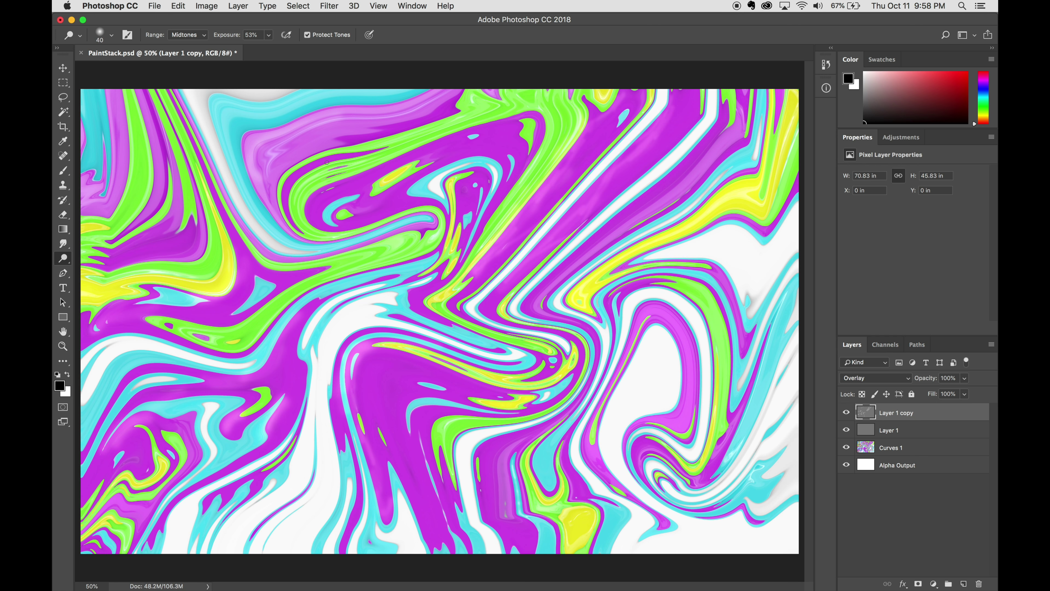
click(895, 428)
Burn shadows along the diagonal, lower and right purple bands with 150 and 90 brushes
key(shift+o)
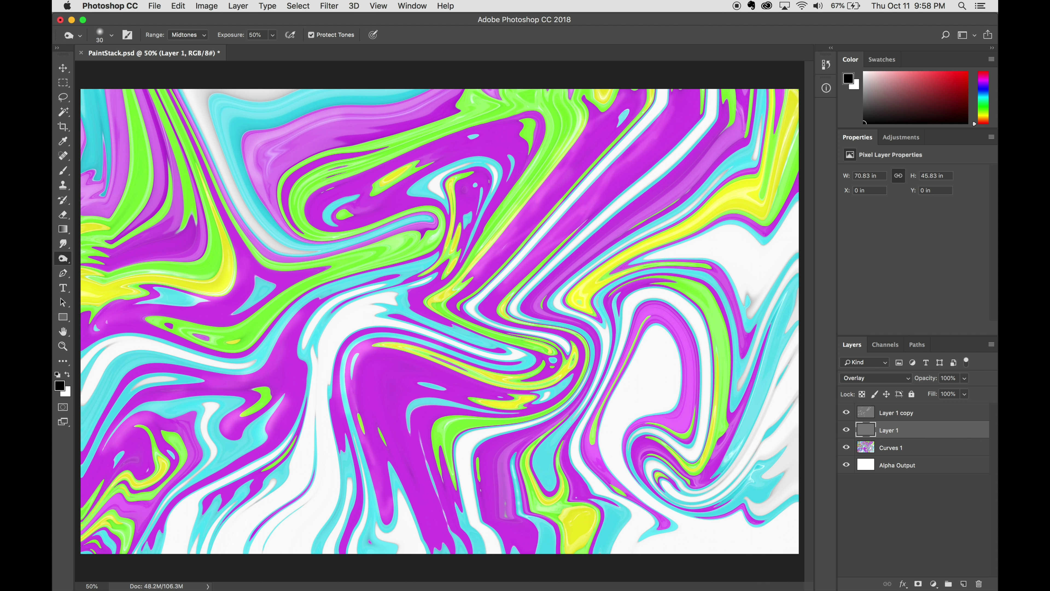
drag(636, 114, 457, 306)
key(bracketright)
key(bracketright)
key(bracketright)
mouse_move(415, 406)
mouse_down()
mouse_move(430, 397)
mouse_move(397, 414)
mouse_move(463, 397)
mouse_move(433, 434)
mouse_up()
key(bracketleft)
key(bracketleft)
key(bracketleft)
mouse_move(269, 459)
mouse_down()
mouse_move(249, 423)
mouse_move(273, 408)
mouse_up()
drag(304, 310, 294, 376)
mouse_move(665, 304)
mouse_down()
mouse_move(688, 356)
mouse_move(682, 422)
mouse_up()
drag(538, 432, 529, 533)
mouse_move(427, 528)
mouse_down()
mouse_move(416, 480)
mouse_move(417, 513)
mouse_move(451, 538)
mouse_move(389, 485)
mouse_up()
mouse_move(595, 271)
mouse_down()
mouse_move(612, 231)
mouse_move(682, 194)
mouse_move(472, 291)
mouse_up()
mouse_move(499, 164)
mouse_down()
mouse_move(466, 170)
mouse_move(497, 149)
mouse_move(384, 207)
mouse_move(293, 162)
mouse_move(466, 121)
mouse_up()
Burn the top purple band, left green band and right cyan bands with a 50 brush
drag(846, 432, 846, 414)
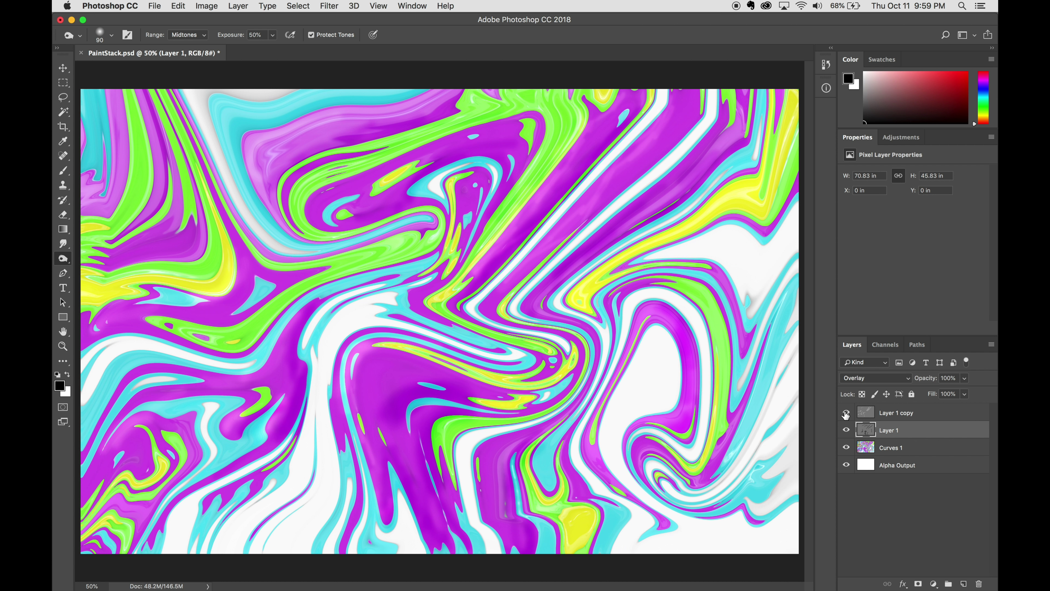
drag(340, 113, 409, 92)
drag(234, 157, 384, 103)
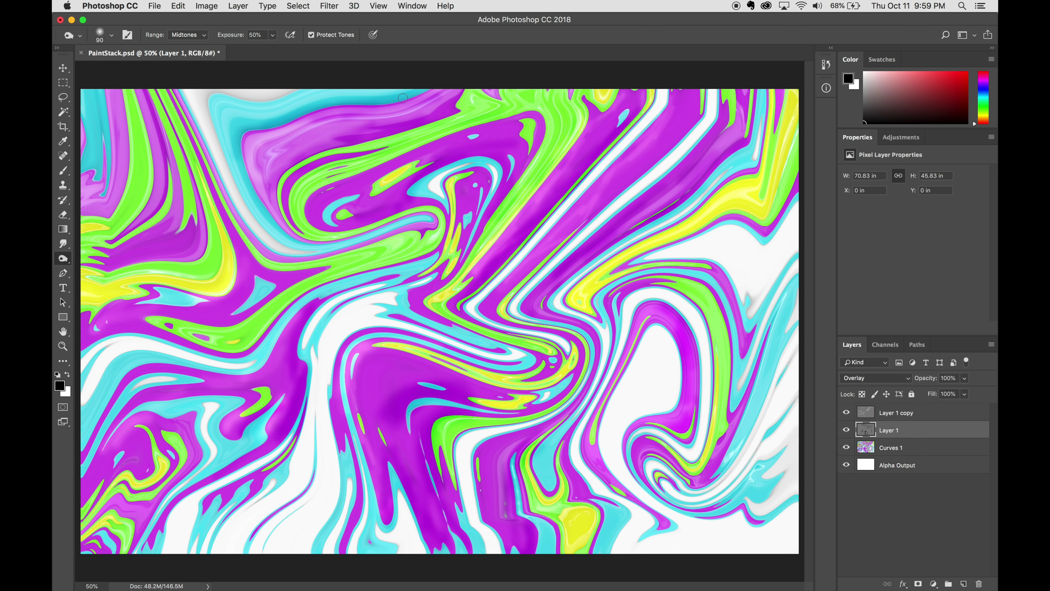
mouse_move(178, 321)
mouse_down()
mouse_move(92, 349)
mouse_move(91, 447)
mouse_move(206, 366)
mouse_up()
key(bracketleft)
key(bracketleft)
key(bracketleft)
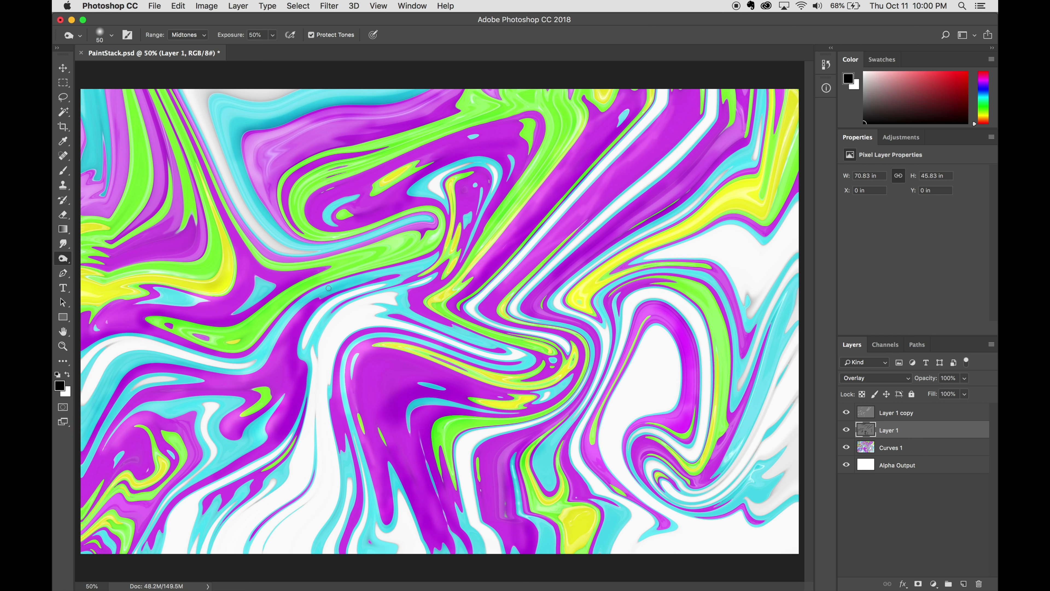
drag(276, 450, 189, 457)
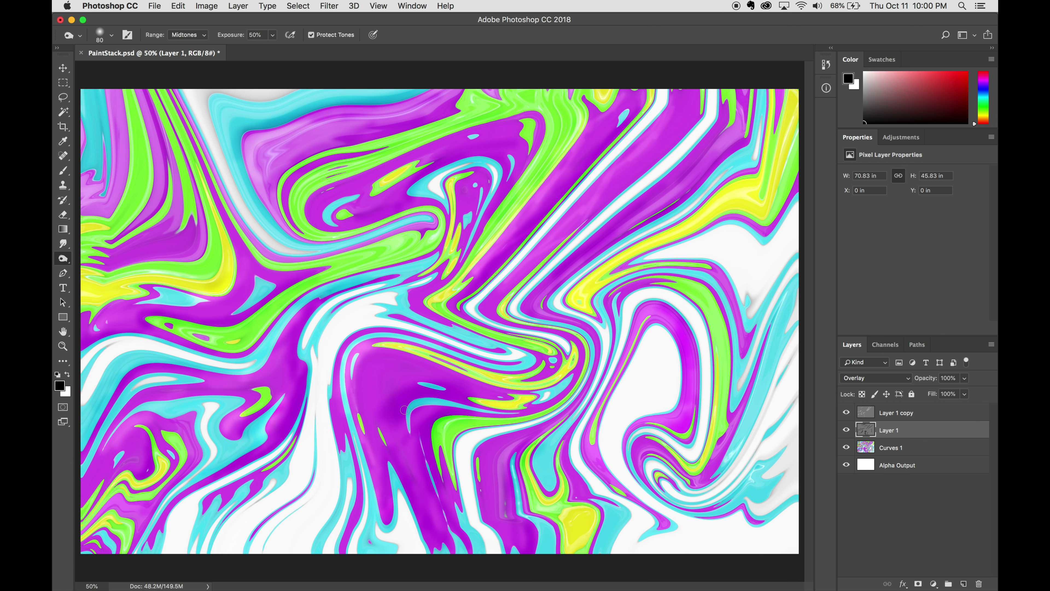
drag(714, 297, 709, 294)
mouse_move(731, 396)
mouse_down()
mouse_move(769, 342)
mouse_move(729, 459)
mouse_move(701, 505)
mouse_up()
drag(624, 519, 634, 507)
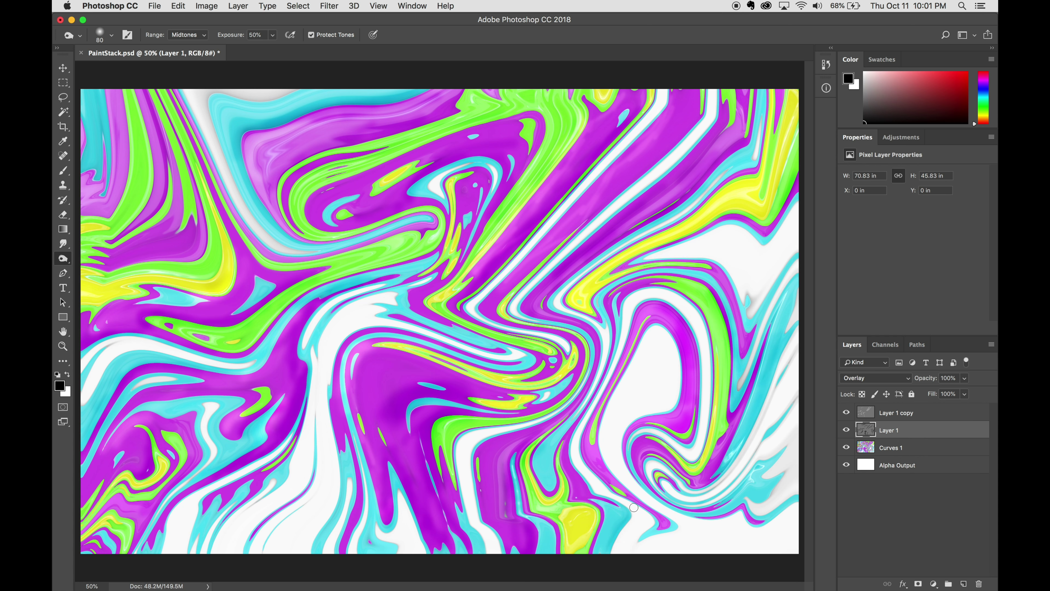
Select Layer 1 copy and switch back to the Dodge tool with a 90 brush
click(877, 413)
key(shift+o)
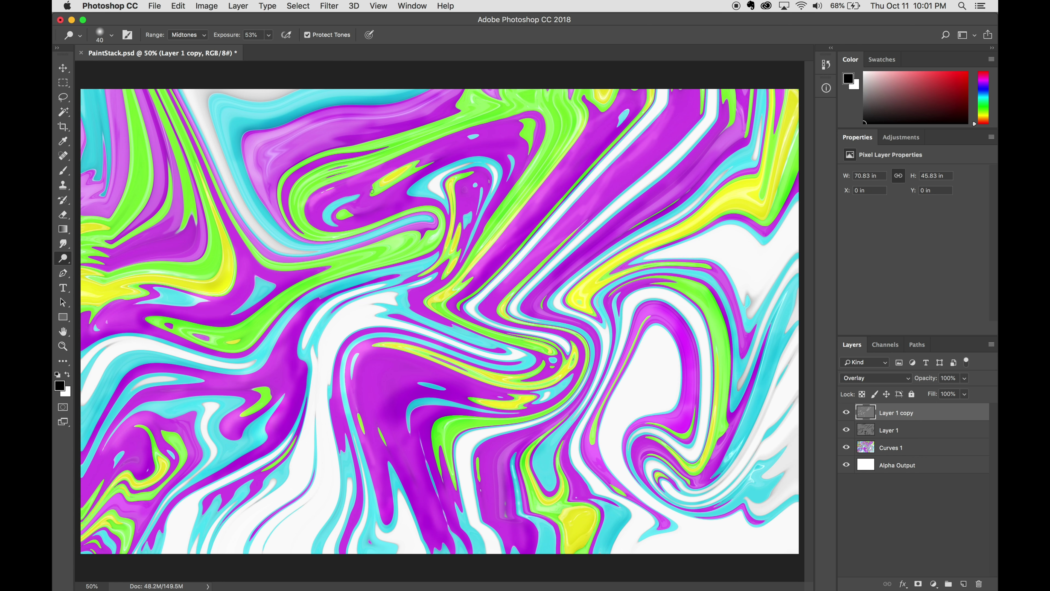
key(bracketright)
key(bracketright)
key(bracketright)
key(bracketleft)
key(bracketleft)
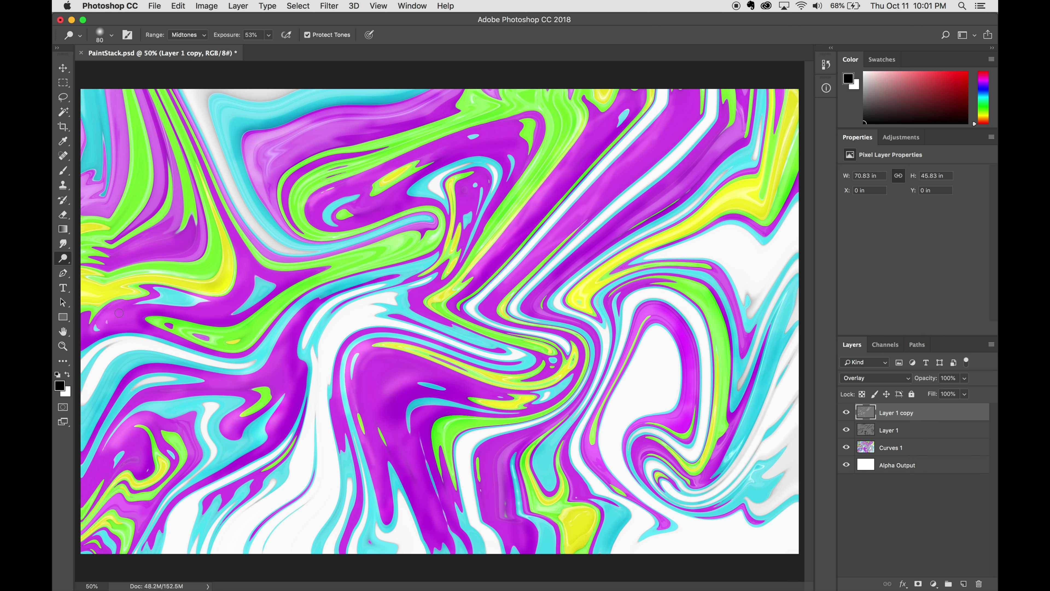
Stamp all visible layers into a new merged Layer 2
click(908, 426)
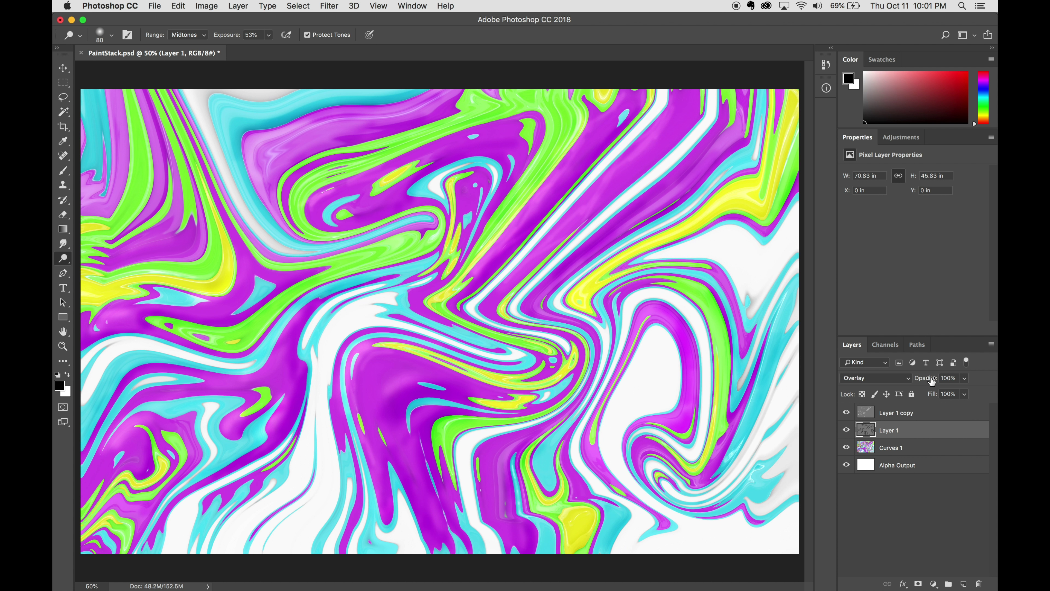
shift+click(902, 448)
key(ctrl+e)
key(ctrl+z)
key(ctrl+alt+shift+e)
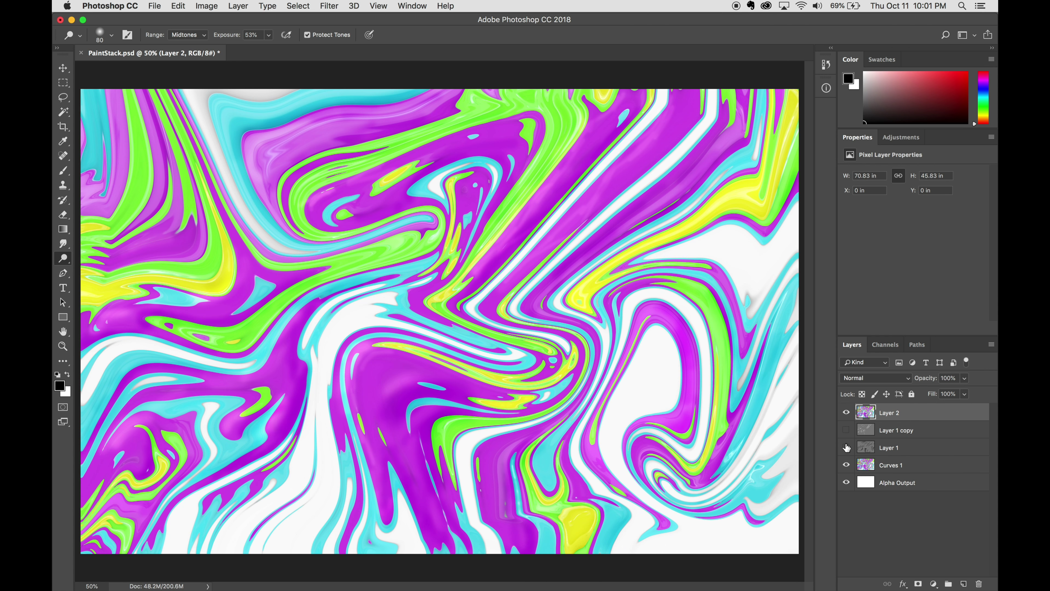
Apply a small-radius High Pass filter to Layer 2 and blend it in Hard Light
click(329, 5)
click(504, 248)
drag(485, 310, 468, 310)
click(586, 160)
click(876, 378)
click(864, 490)
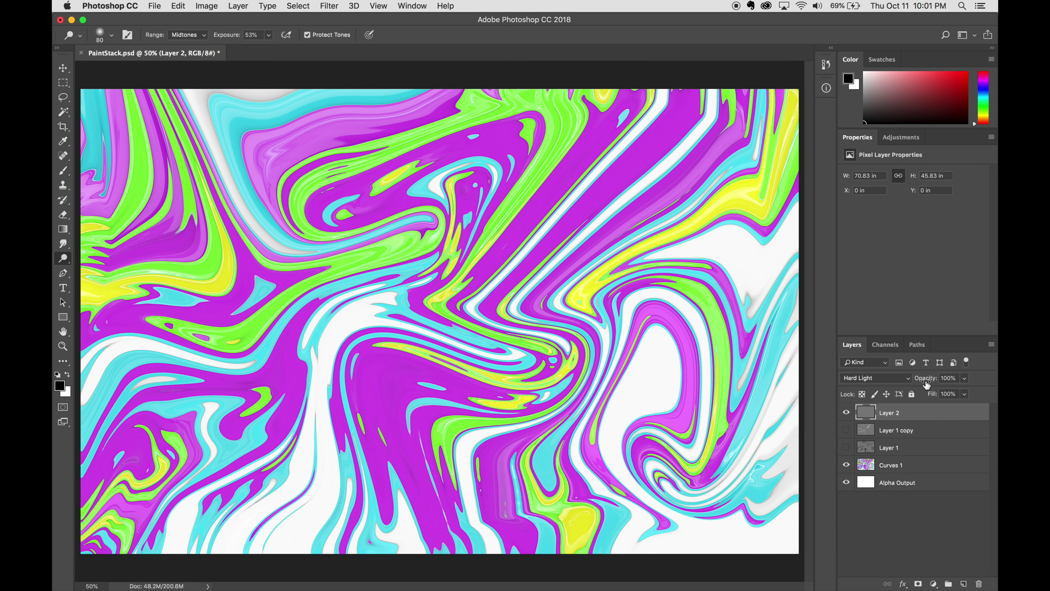